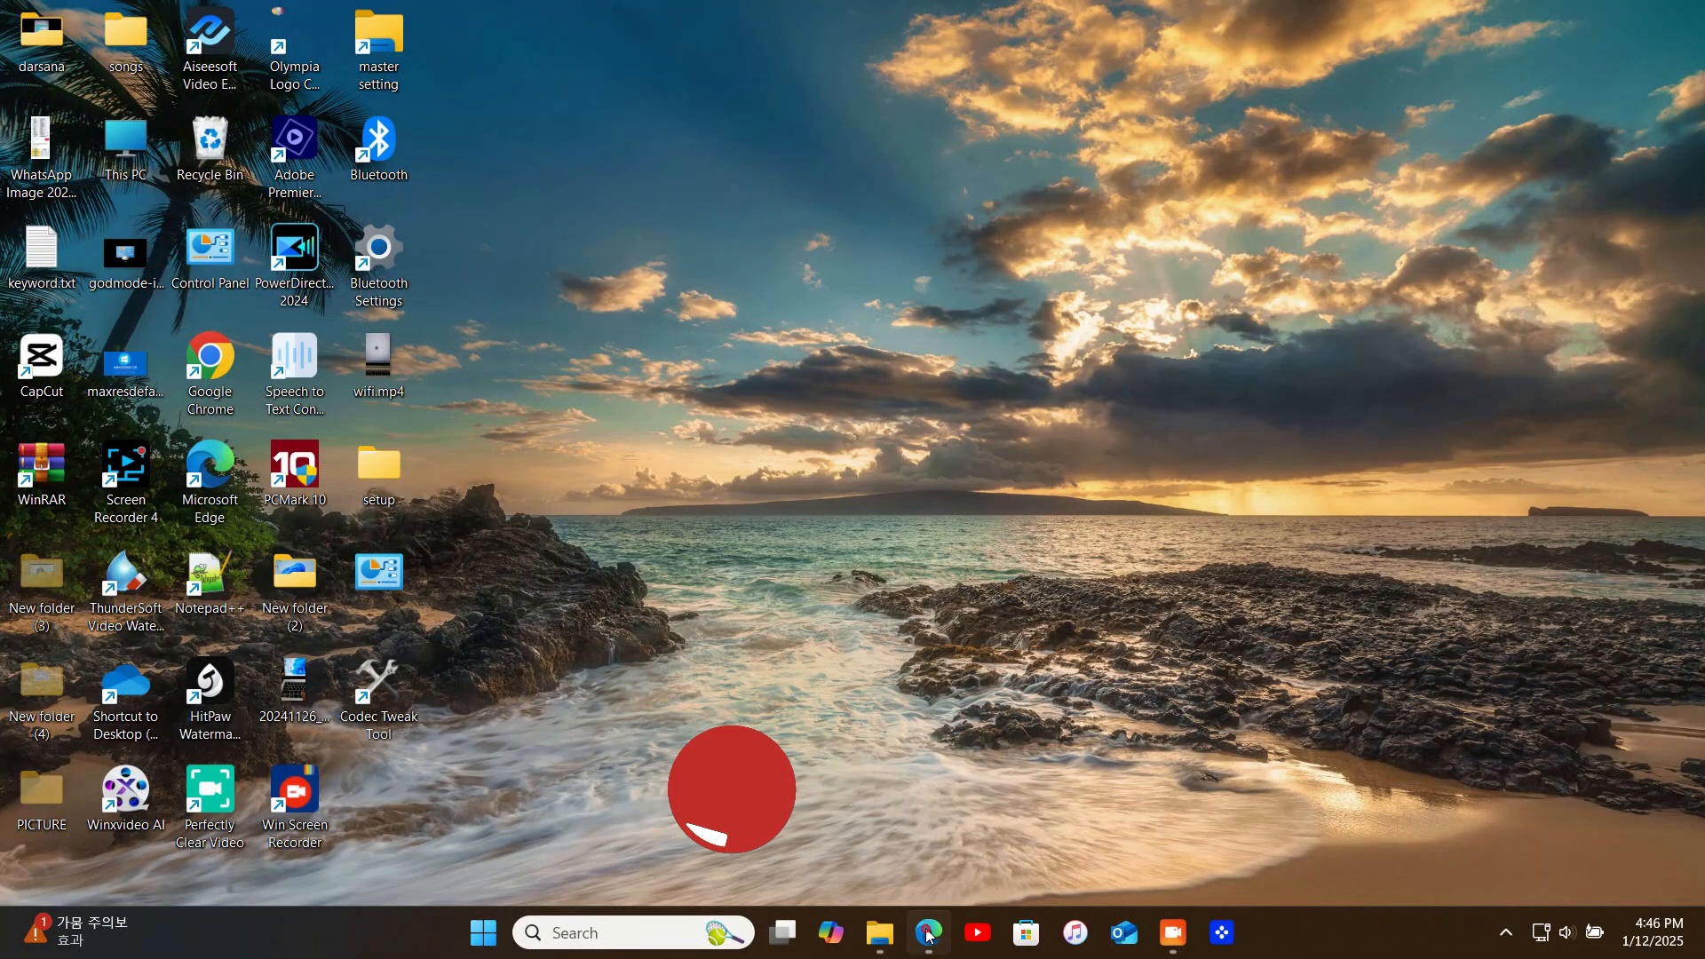
# Switch to Microsoft Edge, open the official Visual Studio site from the search results, and download the Community 2022 edition
pyautogui.click(928, 931)
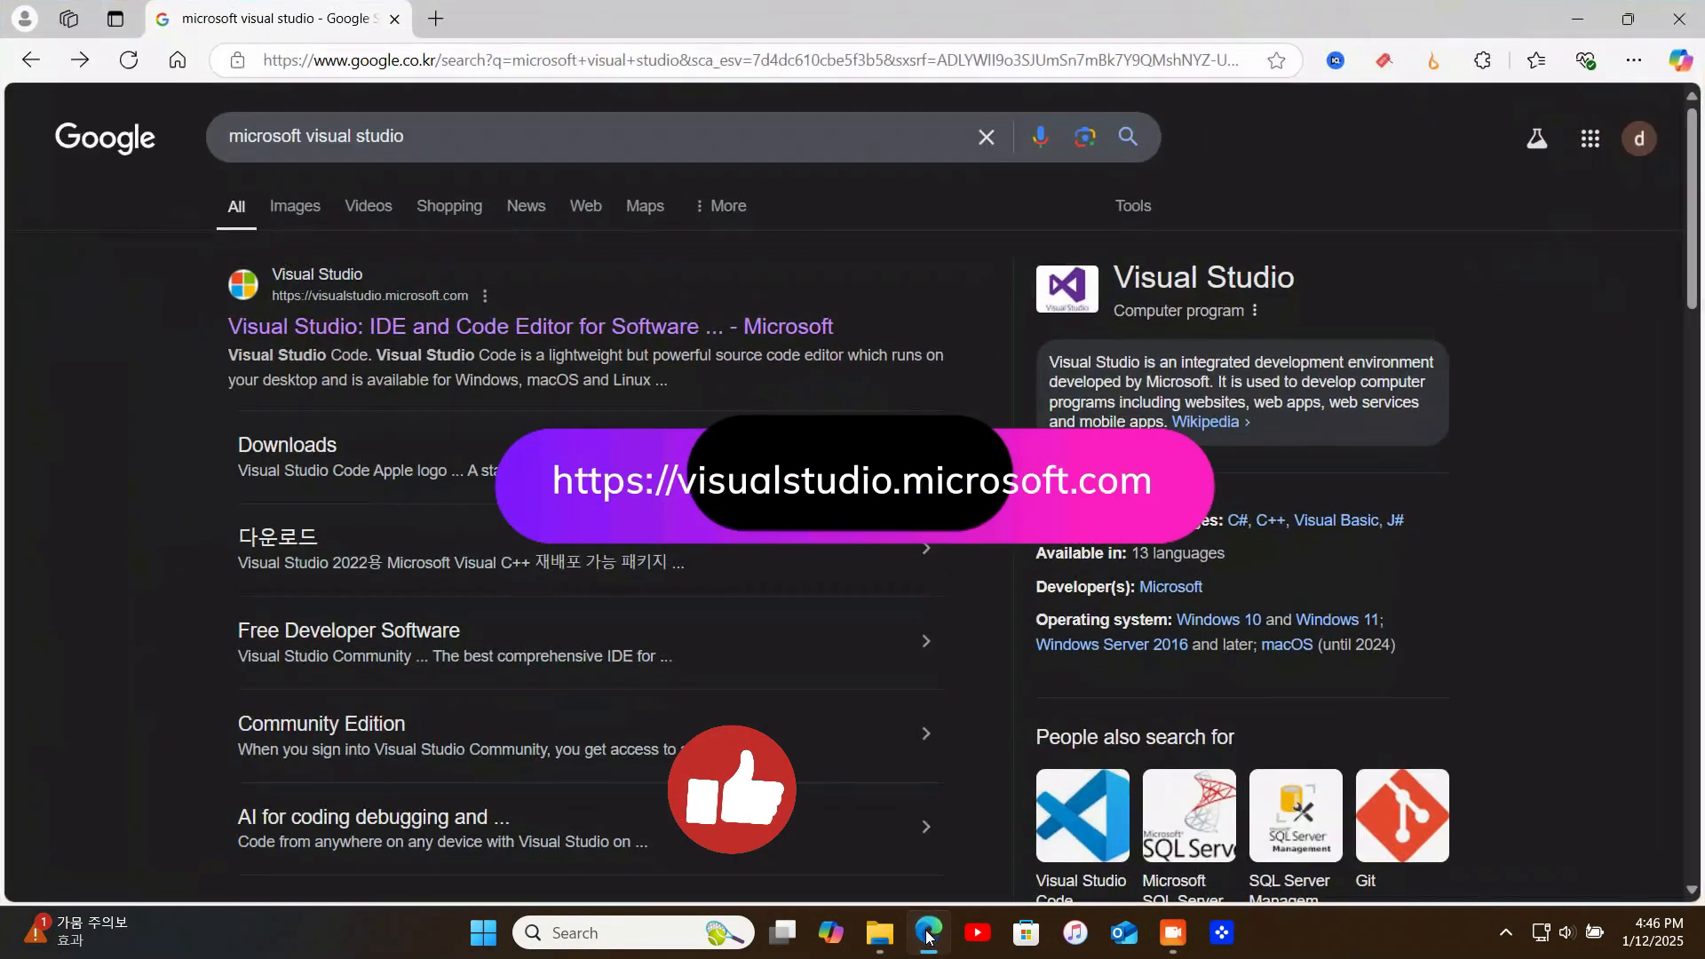
pyautogui.click(393, 333)
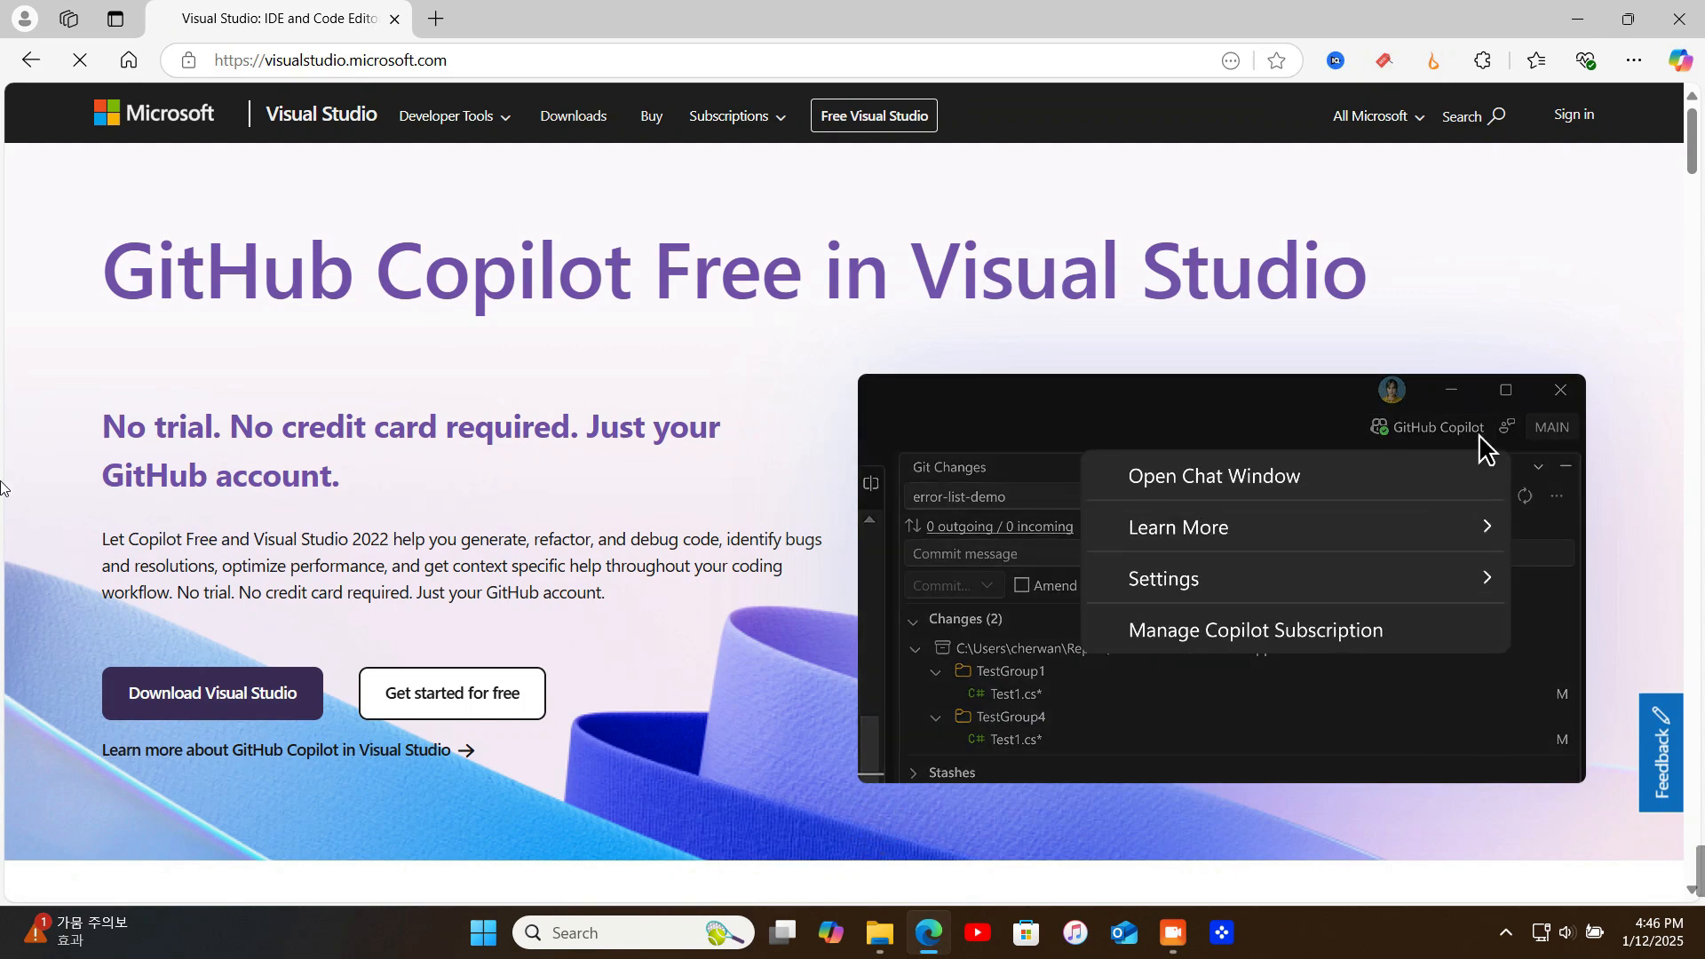
pyautogui.scroll(-3, 169, 594)
pyautogui.scroll(-2, 167, 580)
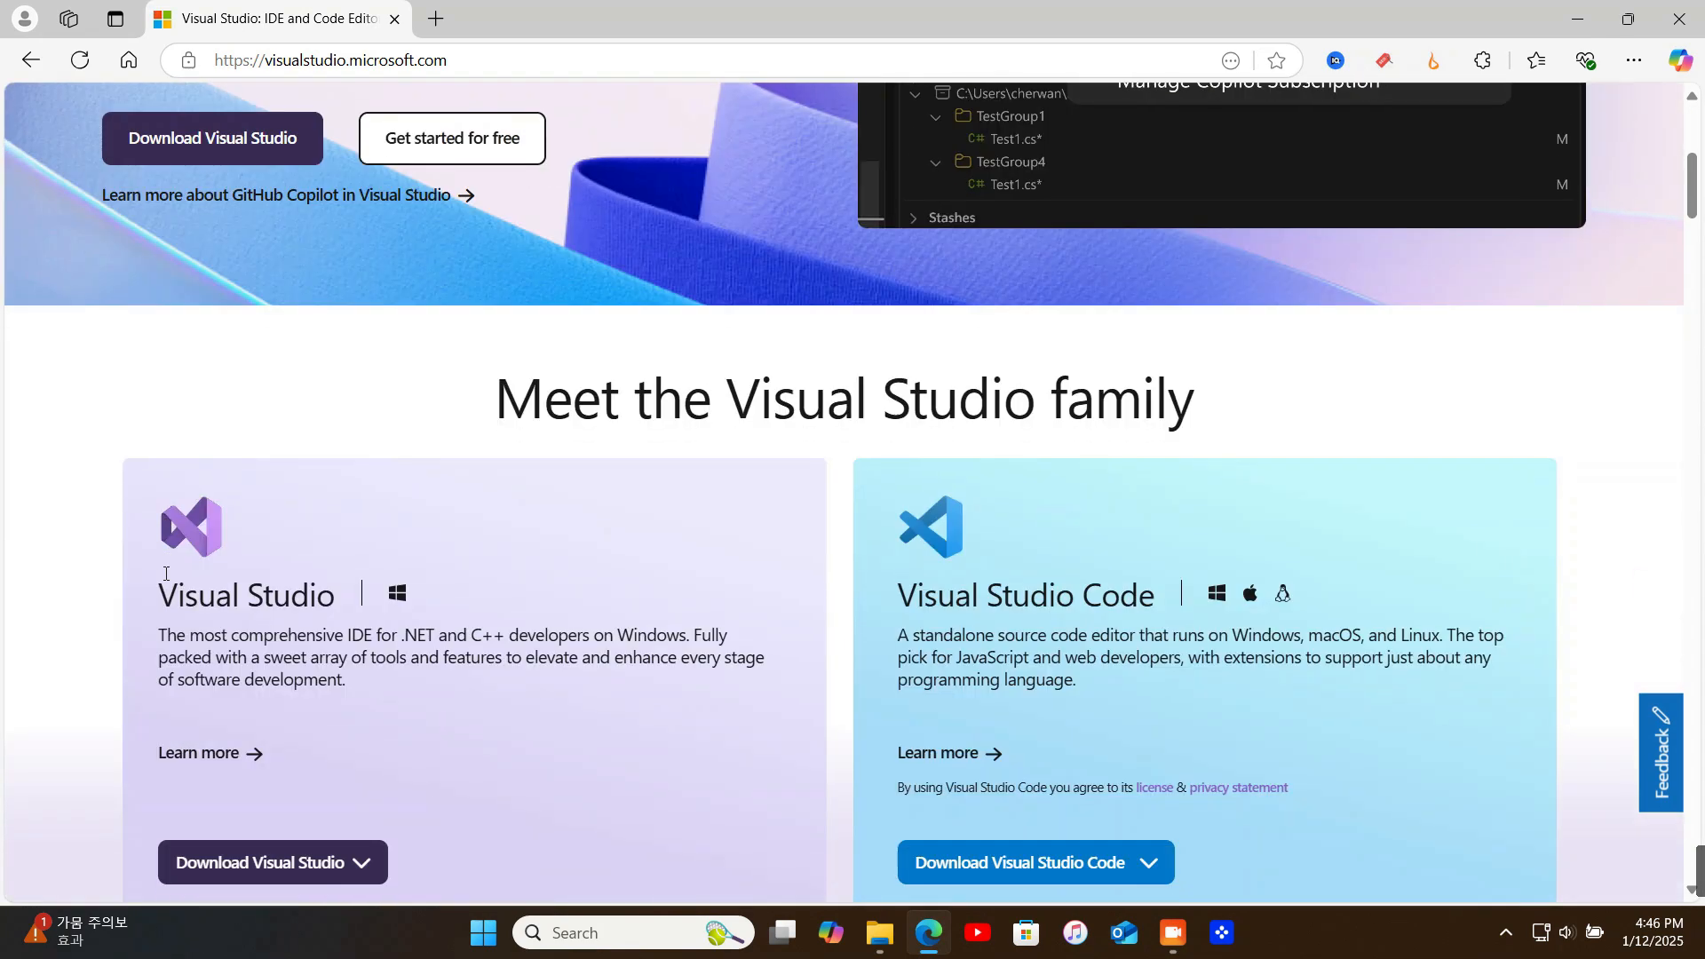
pyautogui.scroll(-3, 82, 604)
pyautogui.click(360, 644)
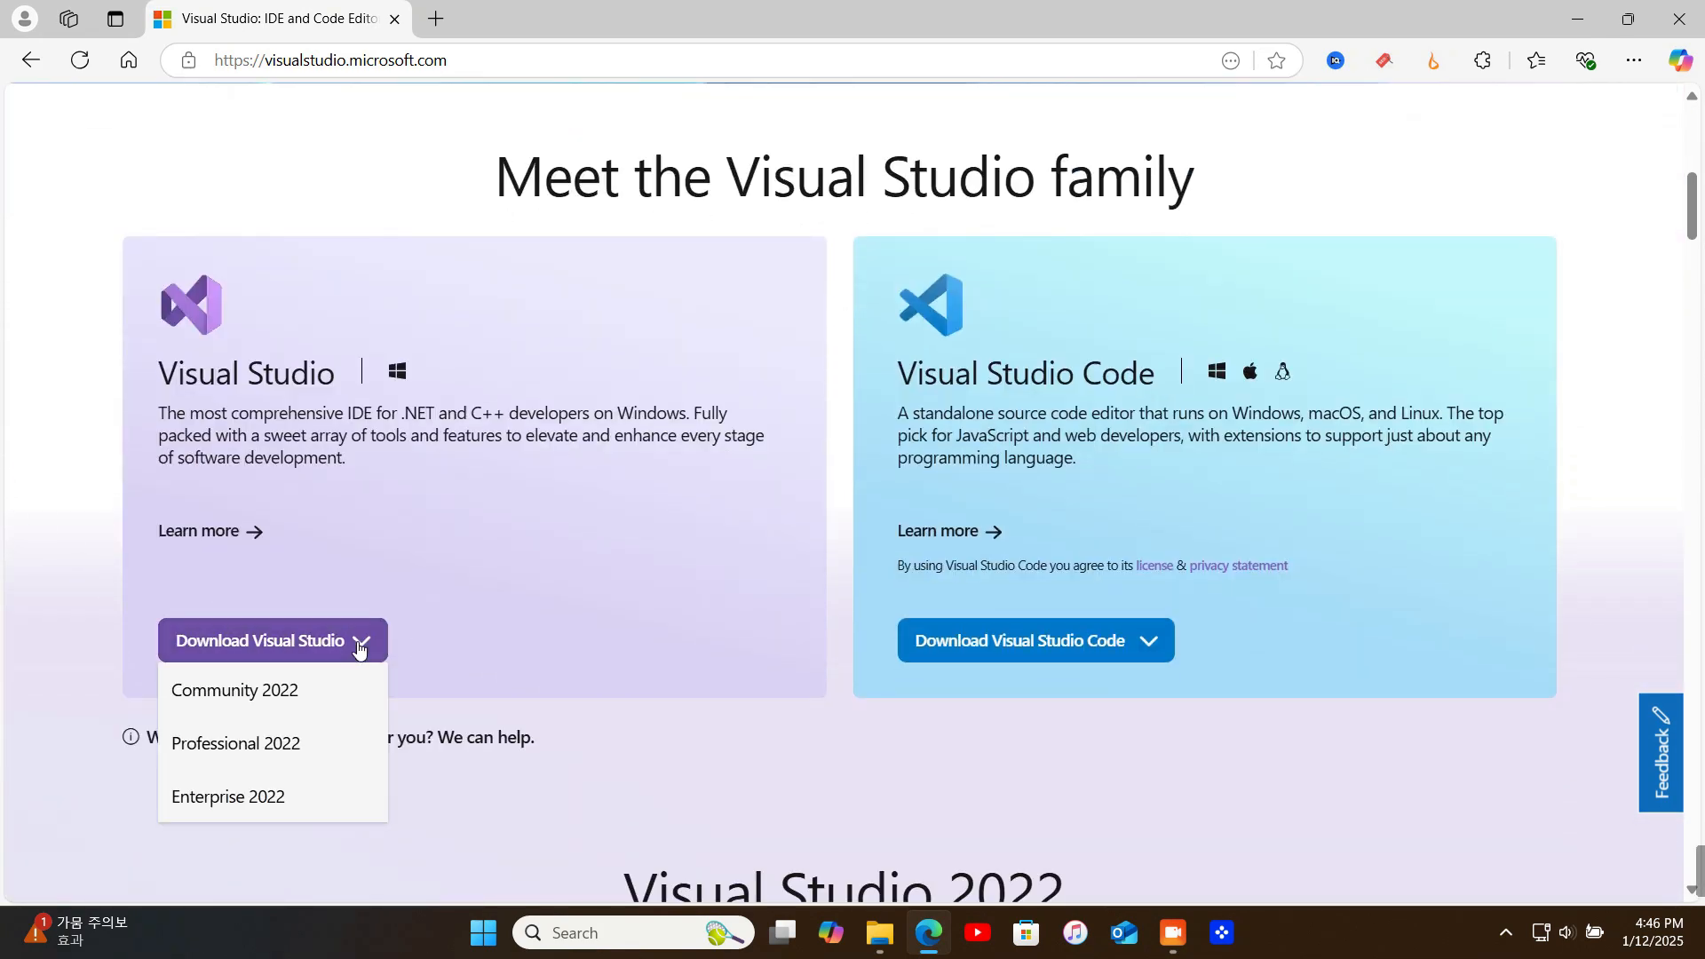
pyautogui.moveTo(268, 659)
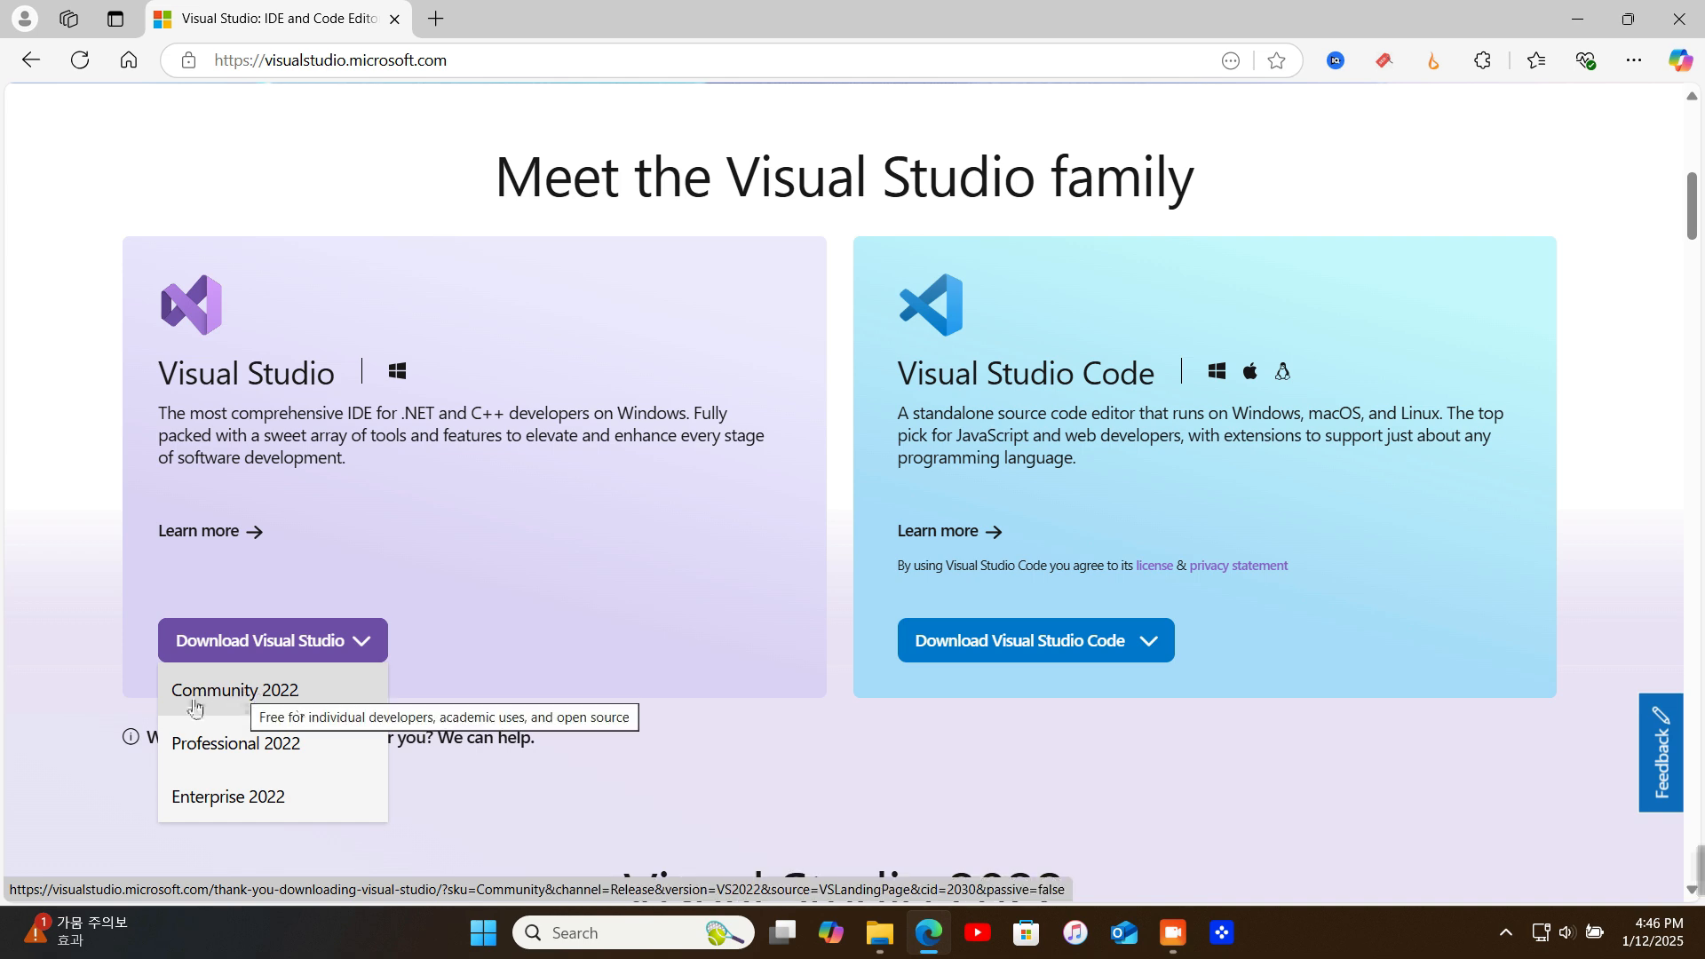
pyautogui.click(263, 702)
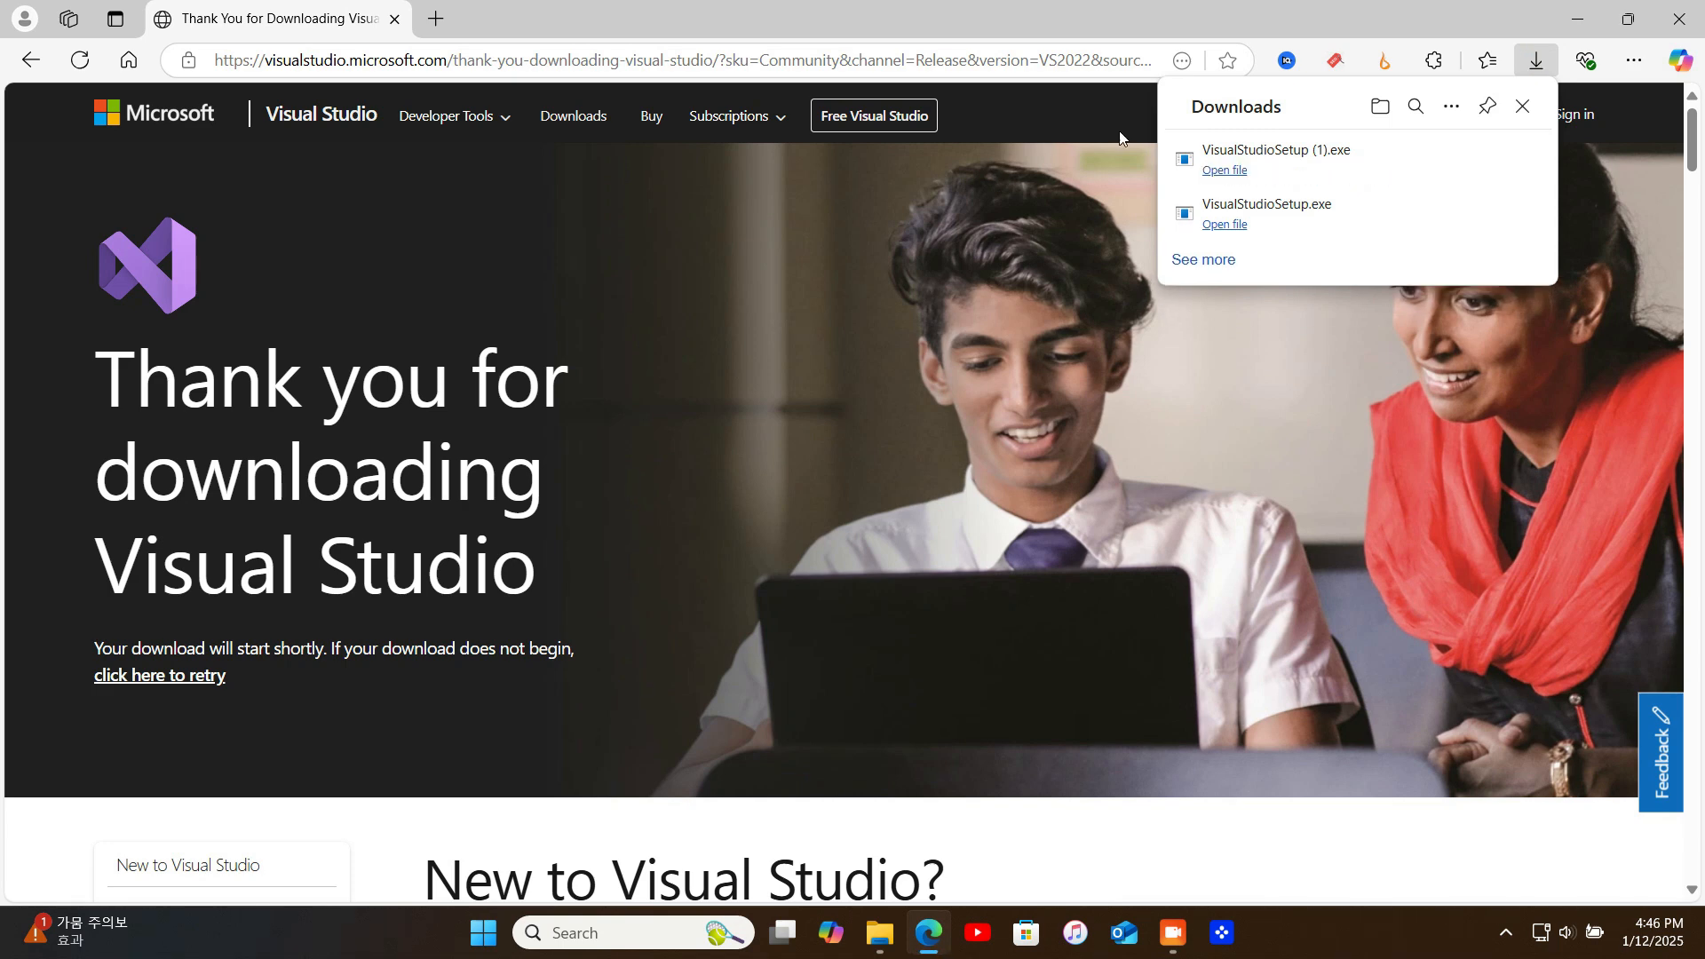
# Run the downloaded VisualStudioSetup (1).exe and proceed to the installer's workload selection
pyautogui.click(1233, 170)
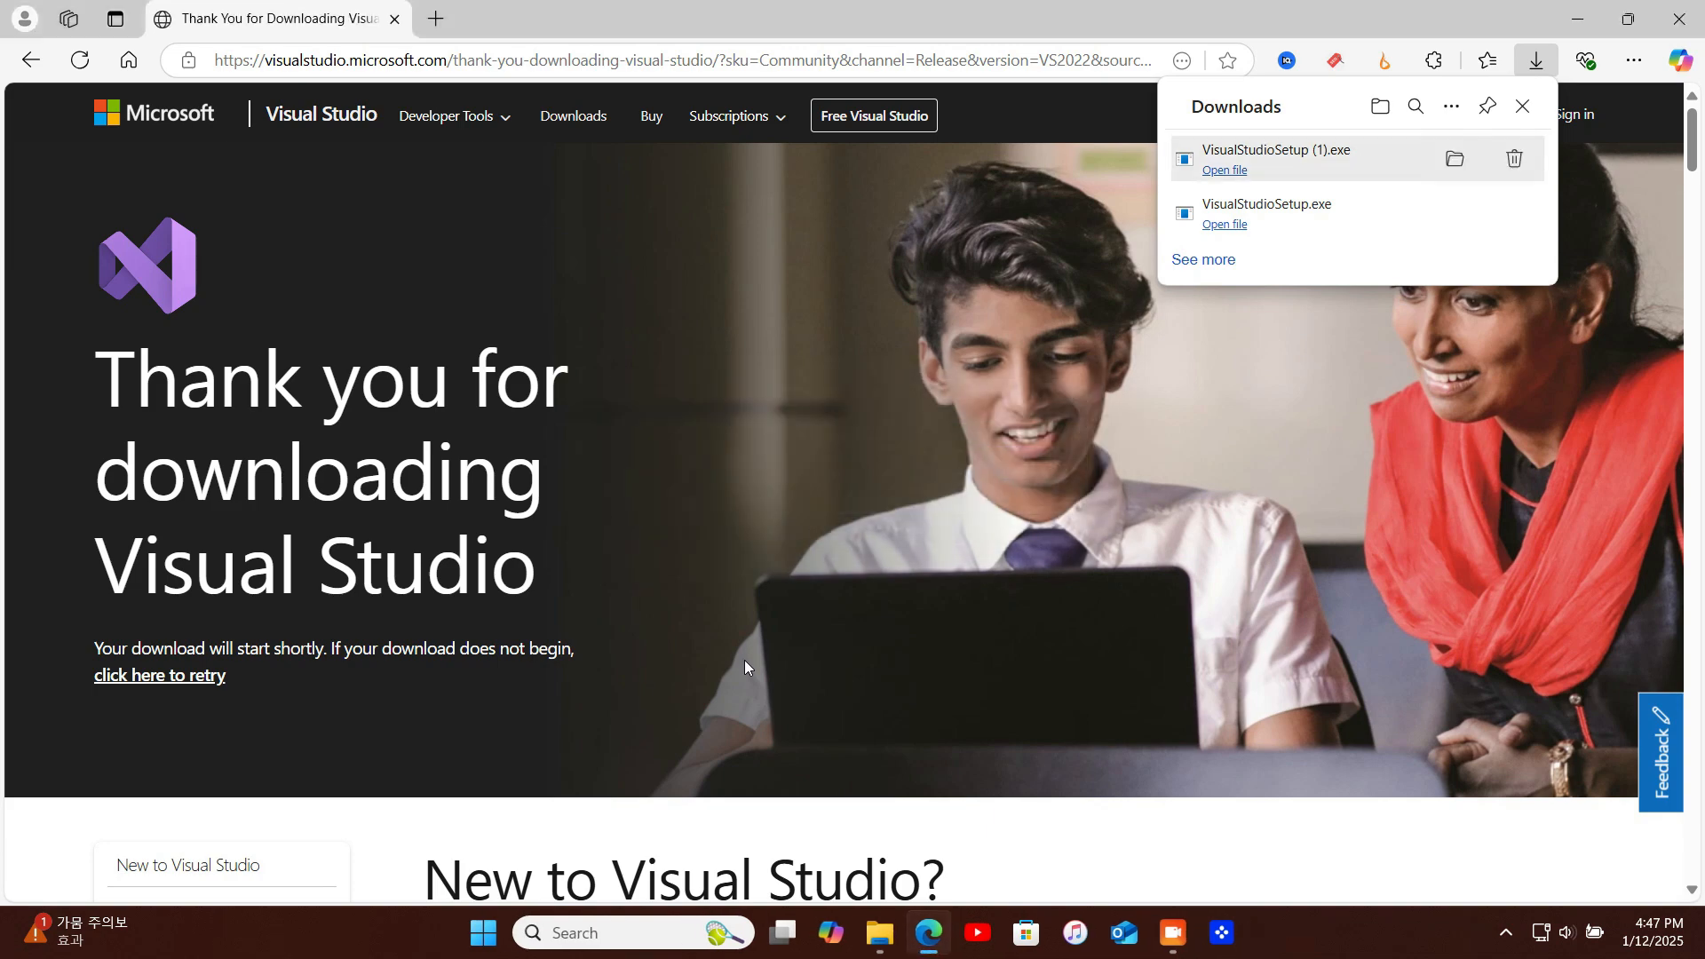
pyautogui.click(1054, 582)
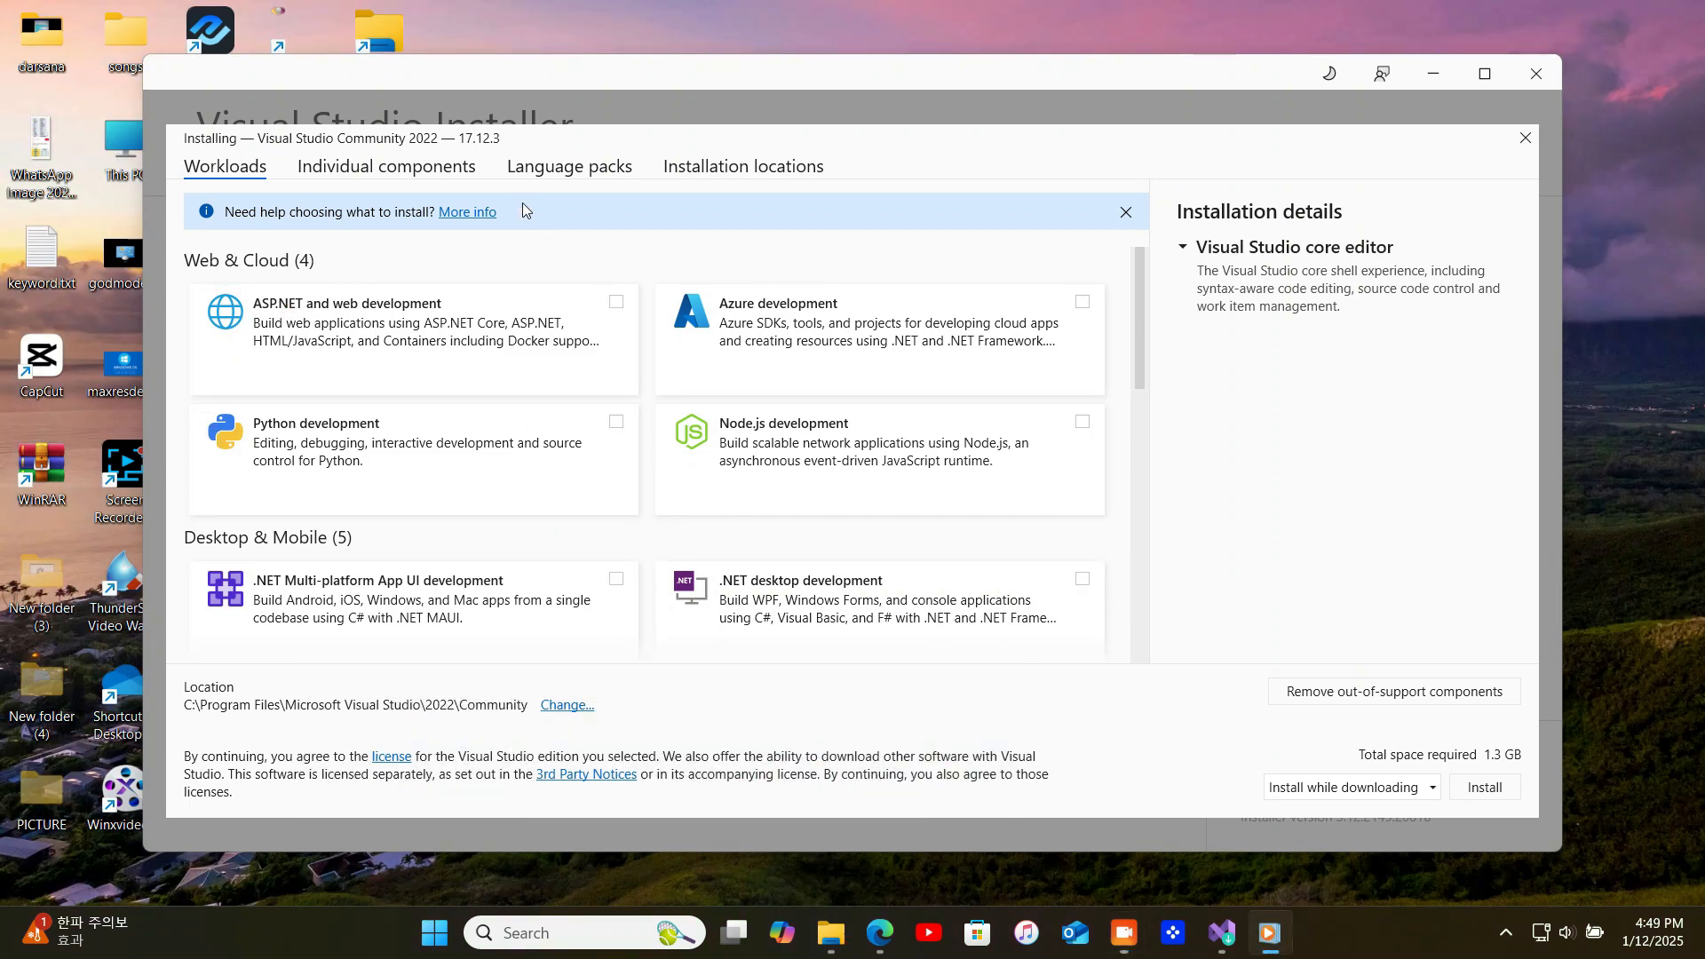
# Select the ASP.NET and web, Python, Node.js, .NET Multi-platform App UI, .NET desktop and Azure development workloads
pyautogui.click(614, 309)
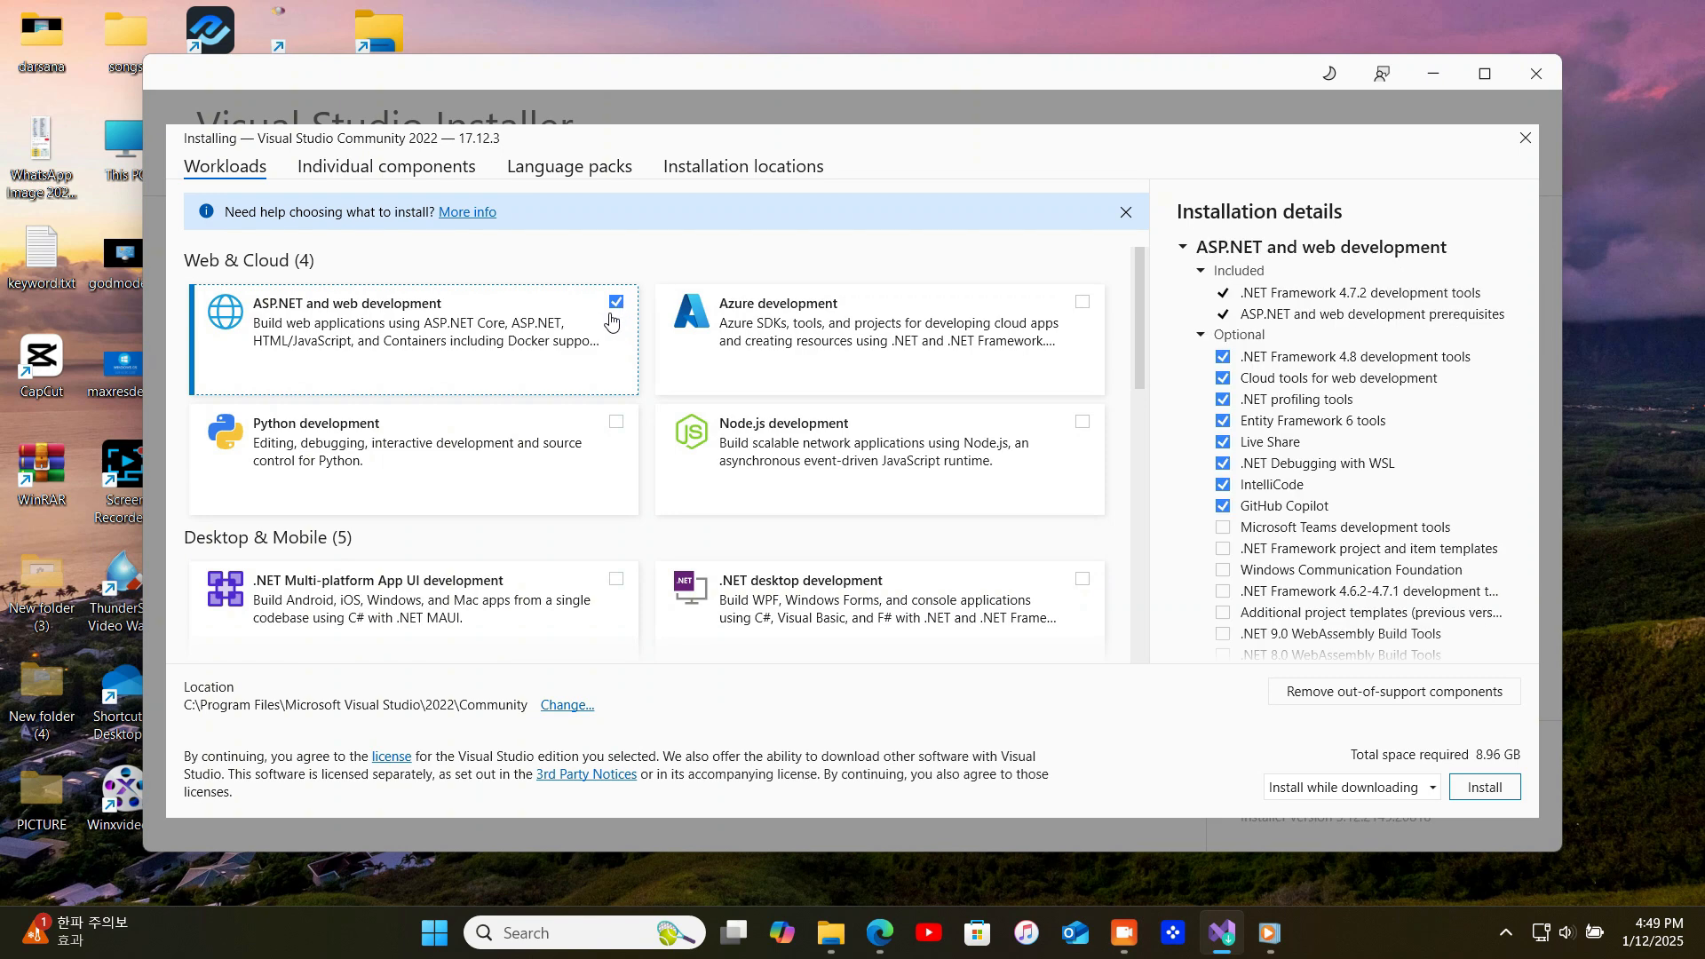
pyautogui.click(616, 422)
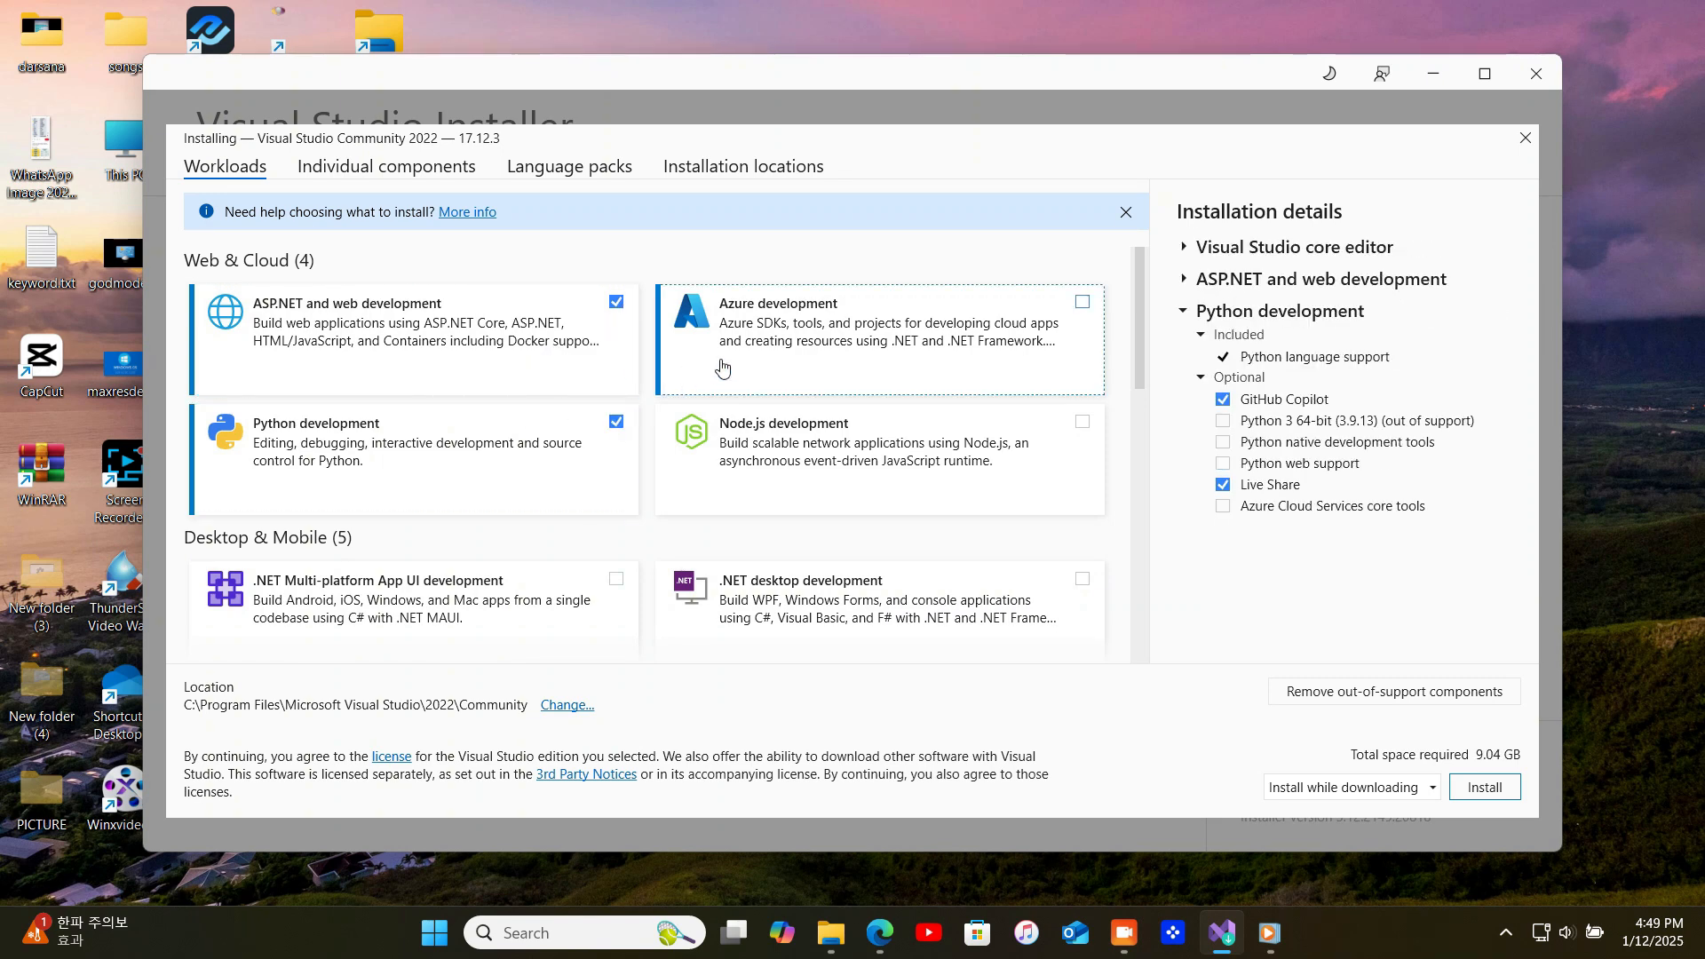
pyautogui.click(1081, 422)
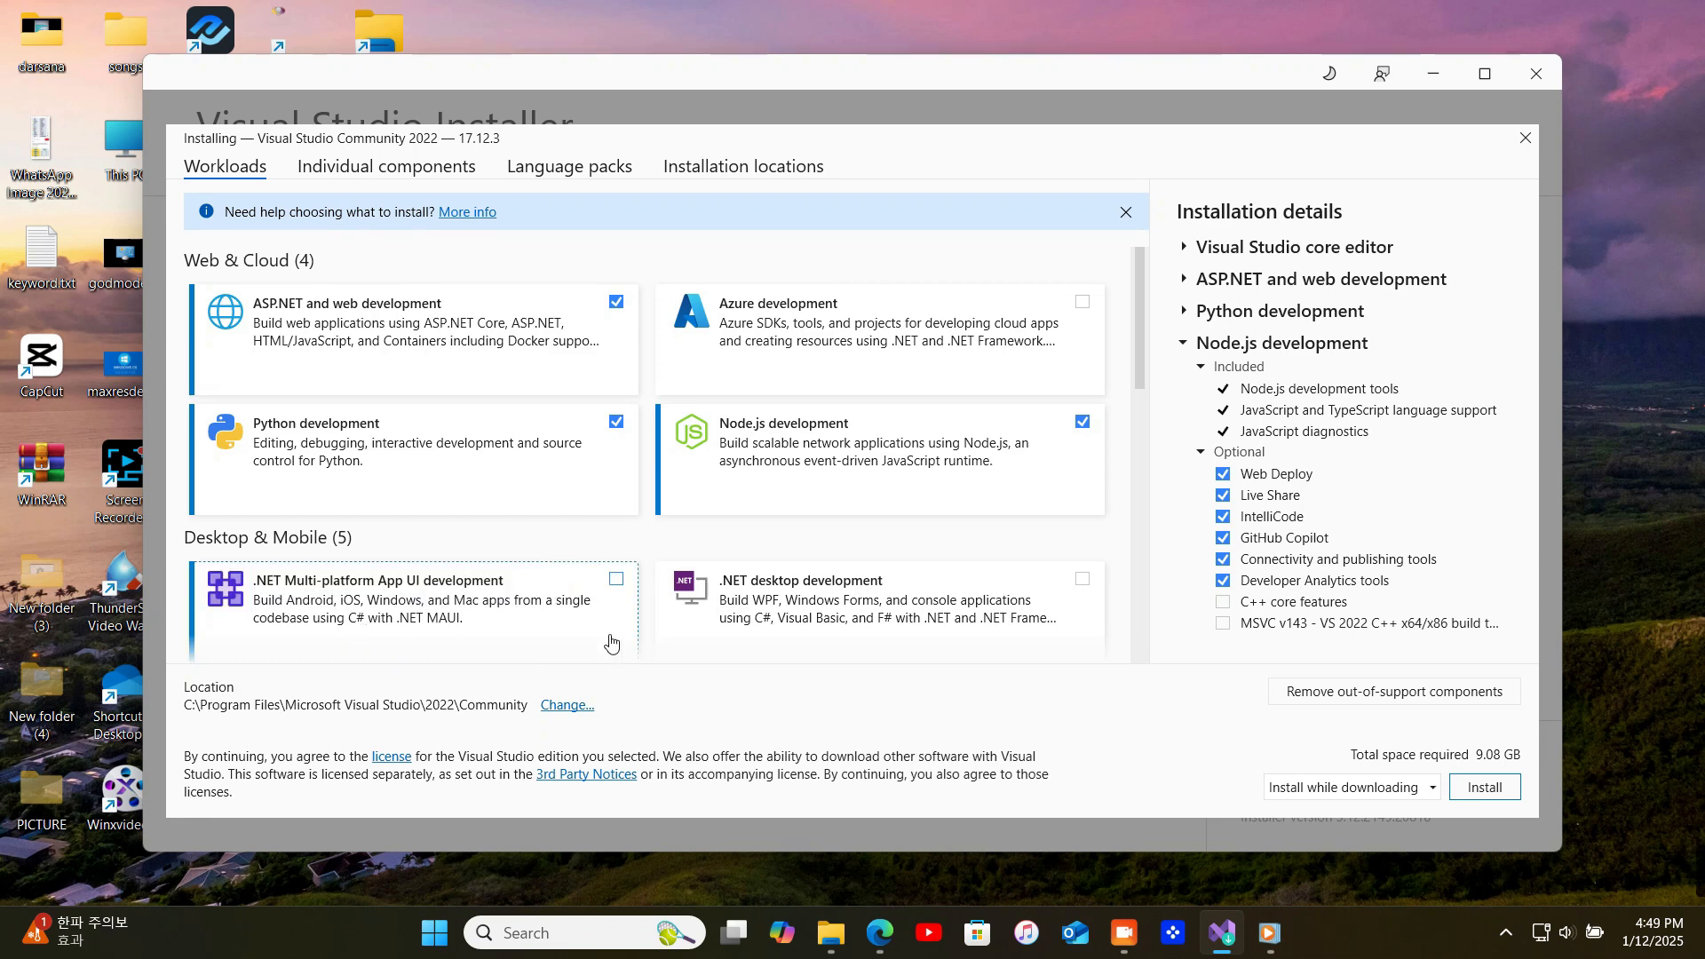
pyautogui.click(1081, 578)
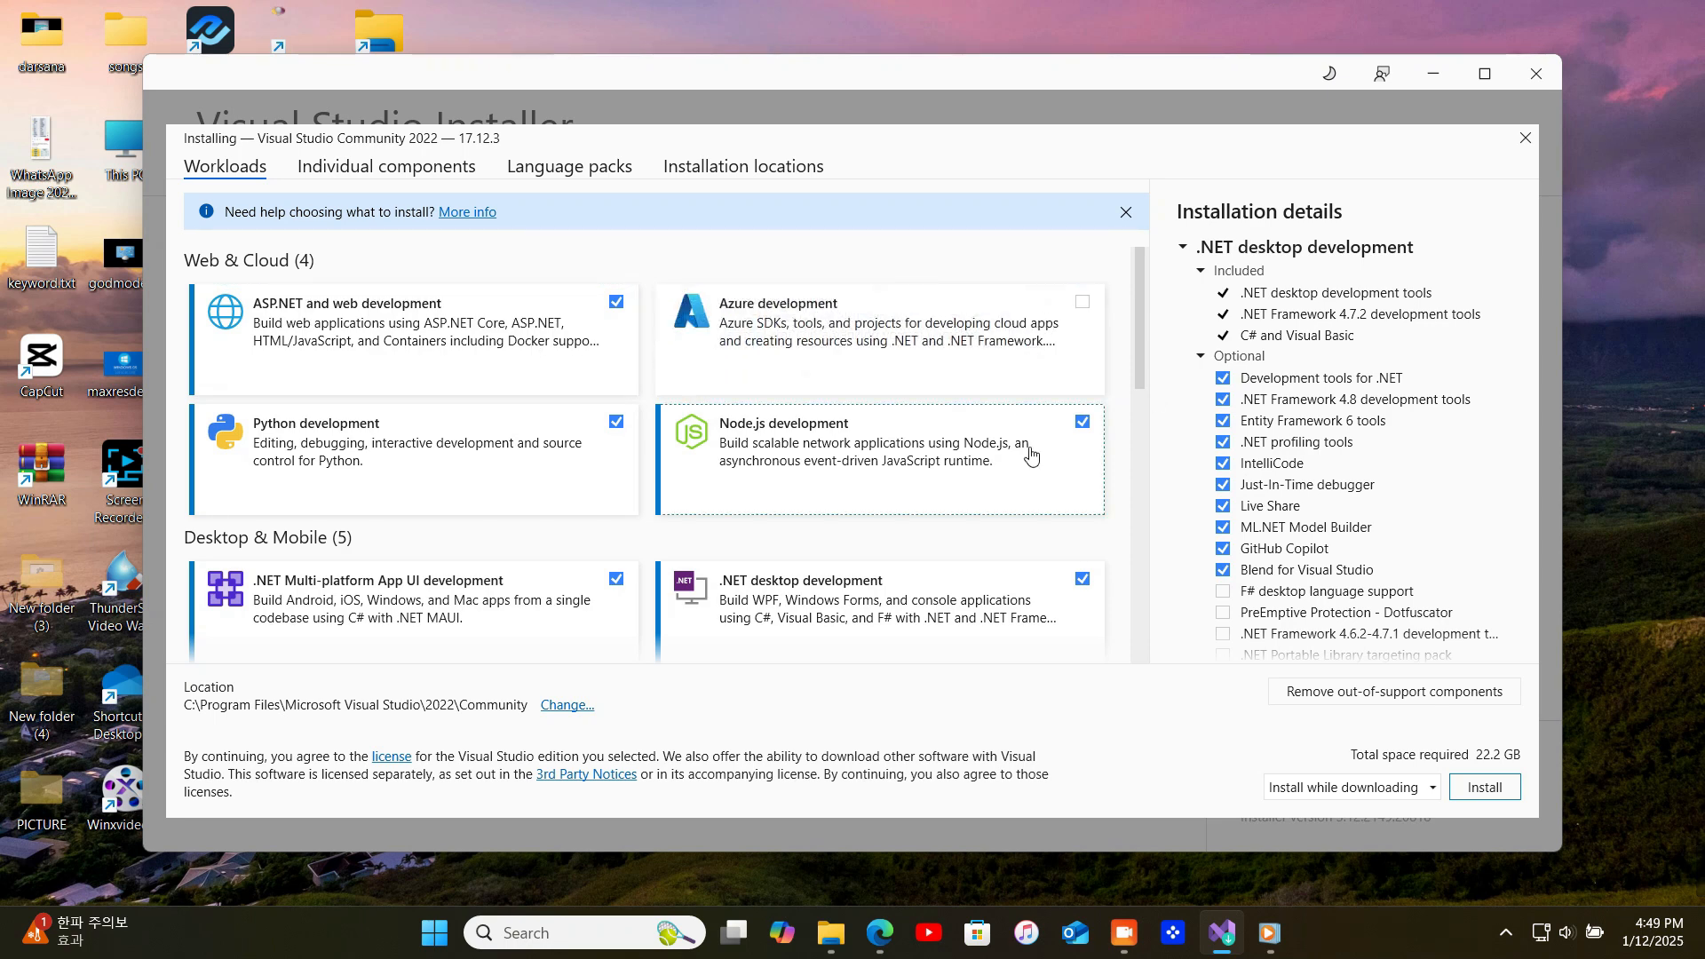
pyautogui.click(1081, 302)
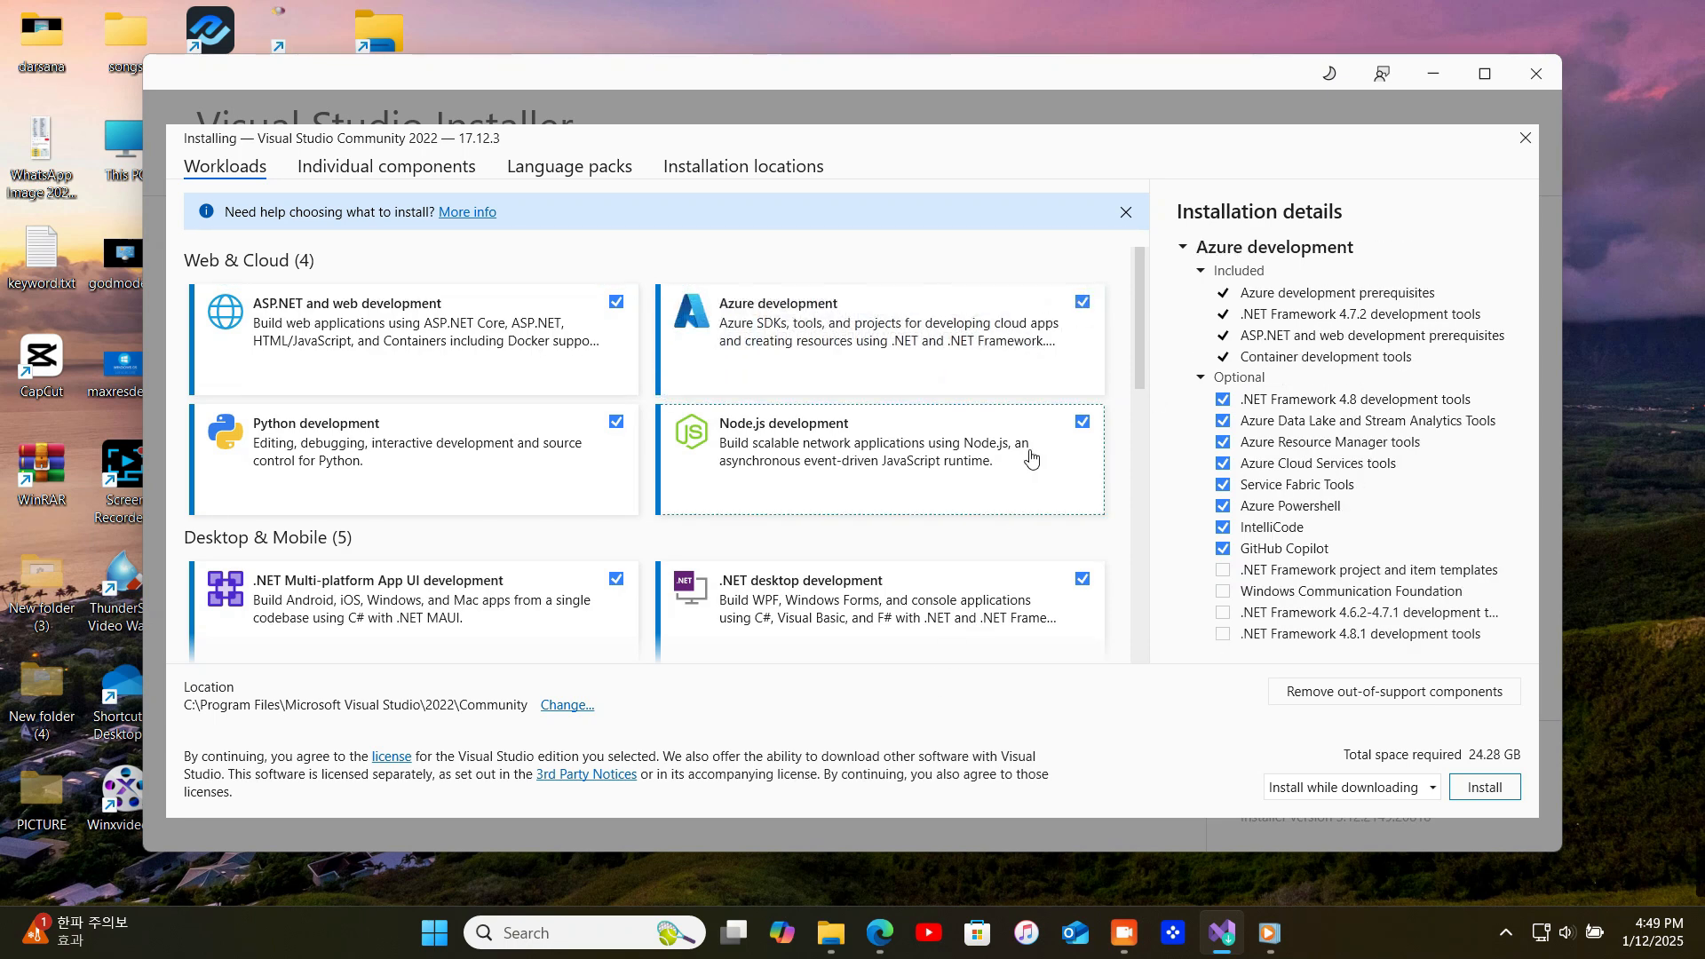
# Add the Desktop development with C++, Windows application development and Mobile development with C++ workloads
pyautogui.scroll(-2, 977, 462)
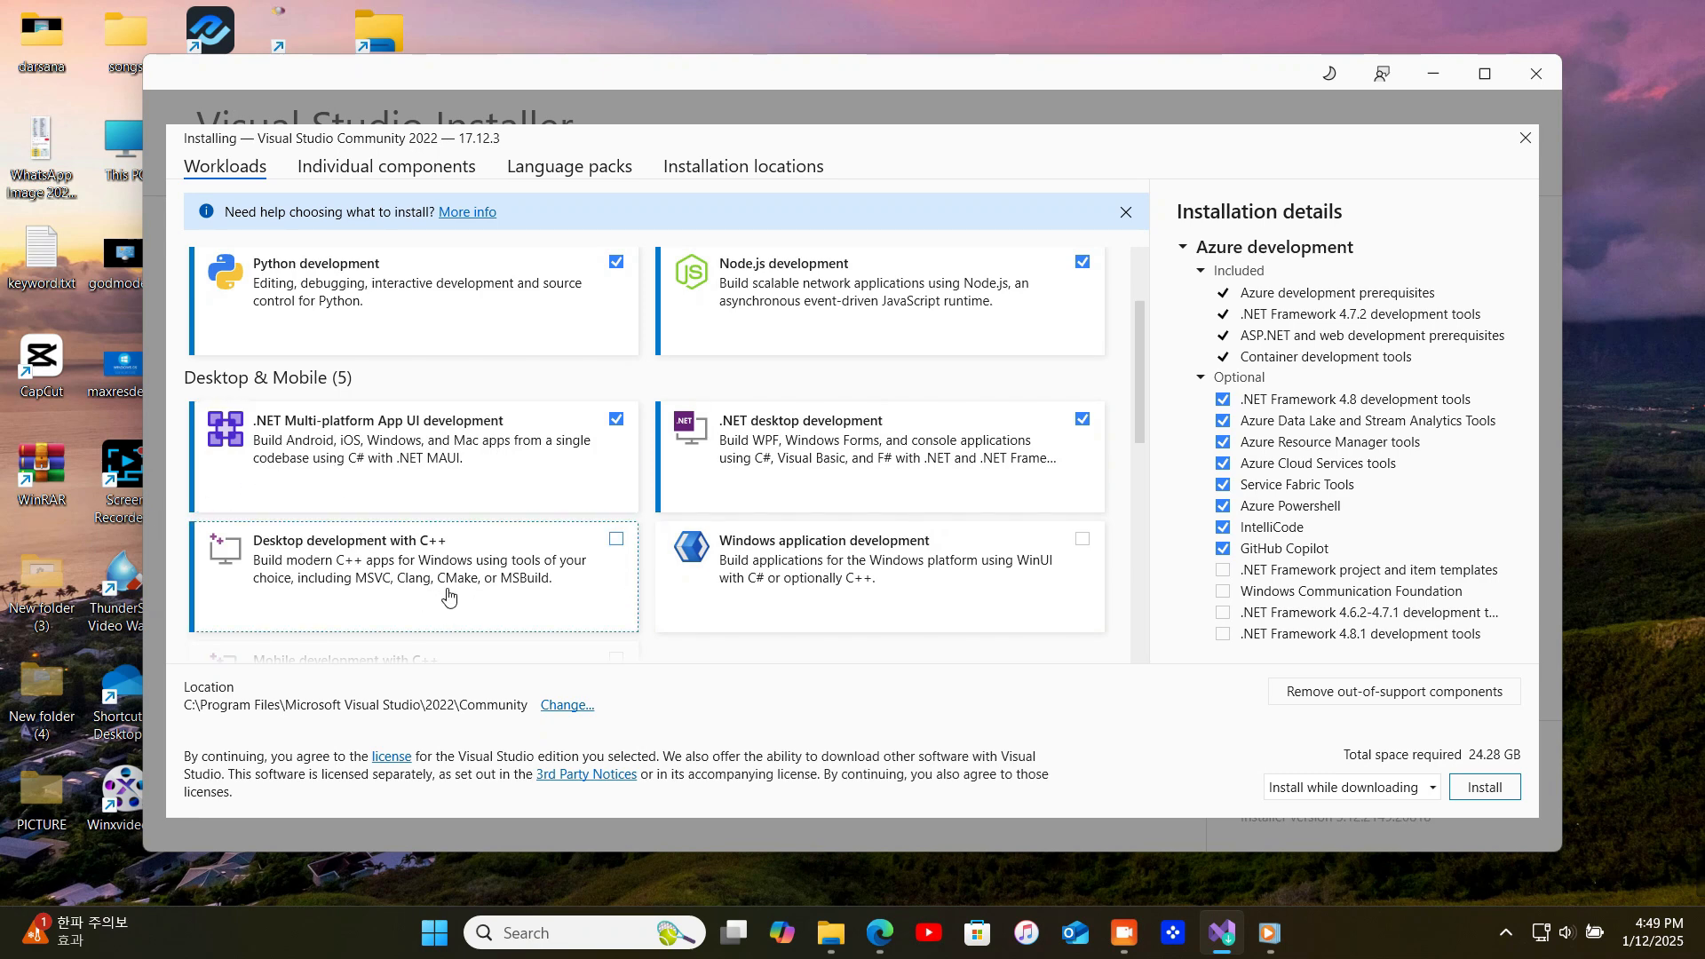
pyautogui.click(617, 539)
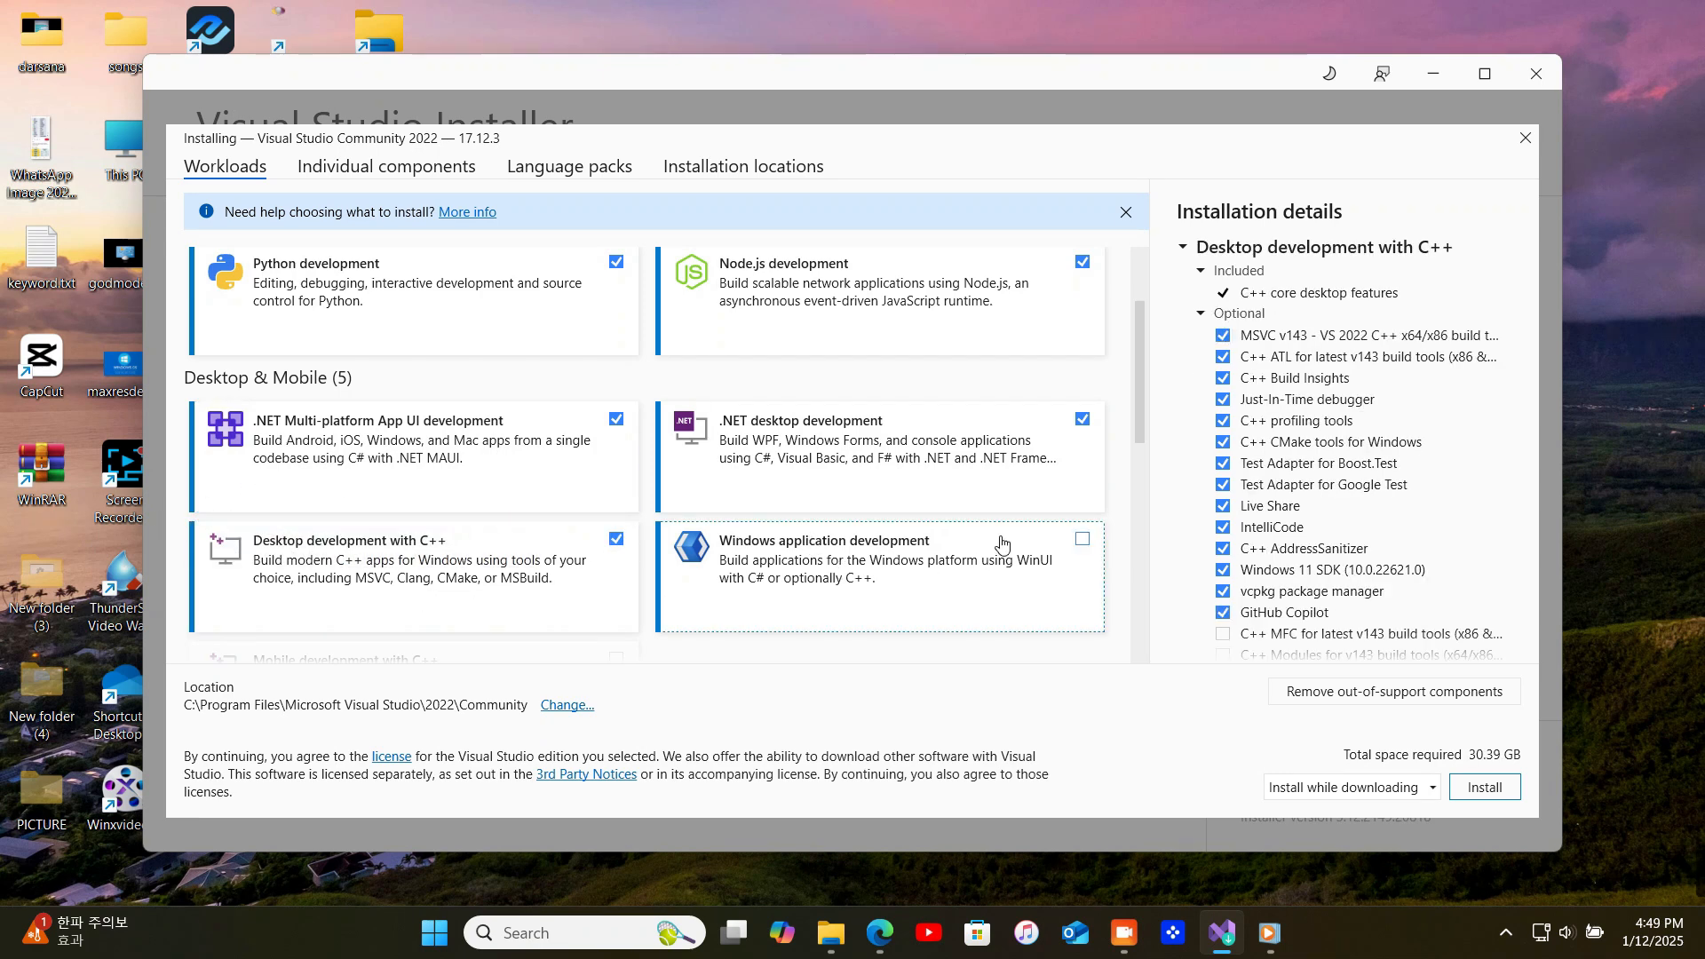
pyautogui.click(1087, 547)
pyautogui.scroll(-1, 569, 564)
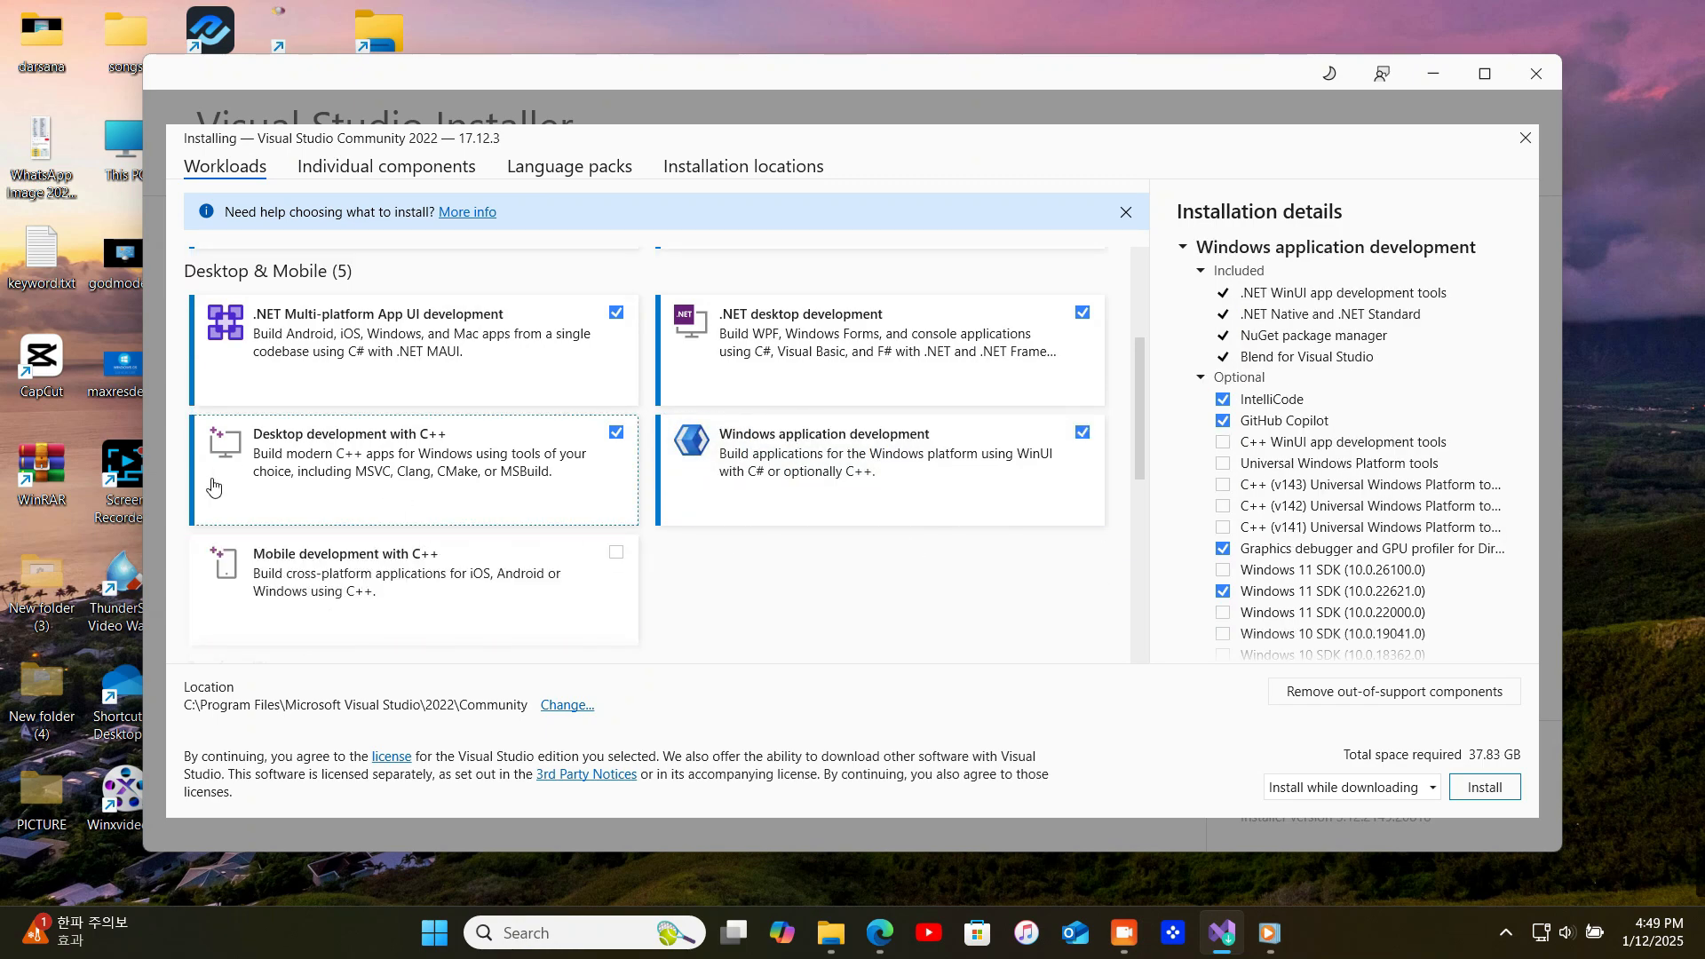
pyautogui.click(616, 552)
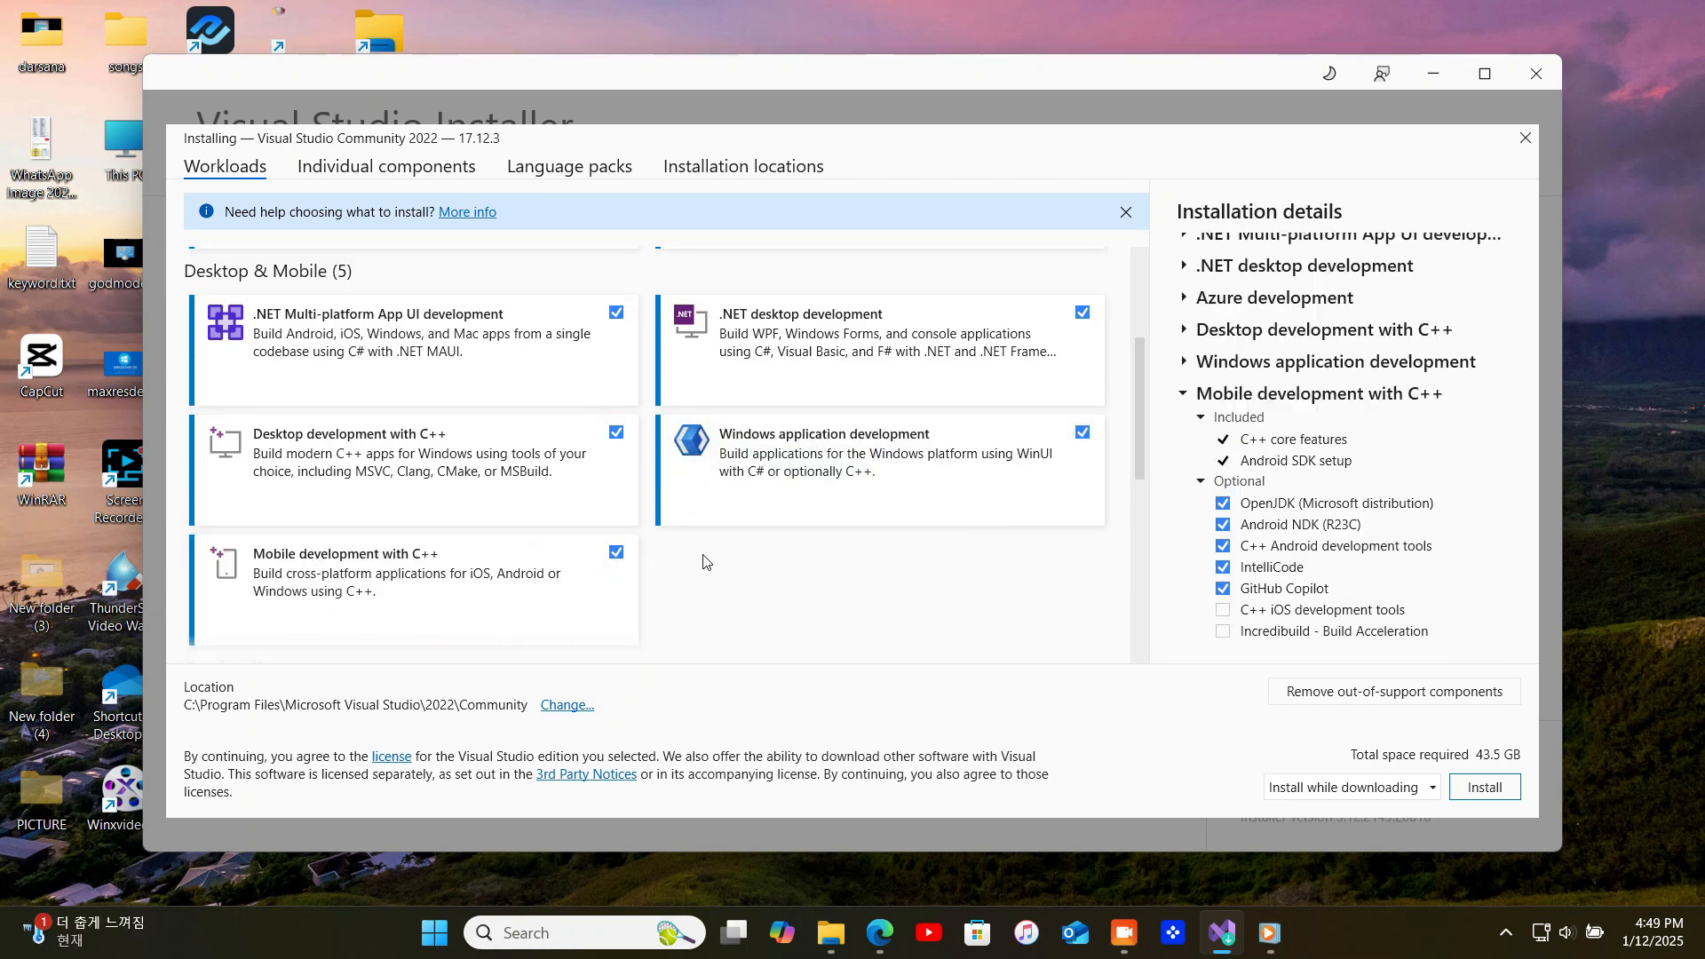
# Include the Node.js development and Windows application development workloads and start modifying the Visual Studio Community 2022 installation
pyautogui.scroll(-1, 704, 563)
pyautogui.scroll(-1, 400, 587)
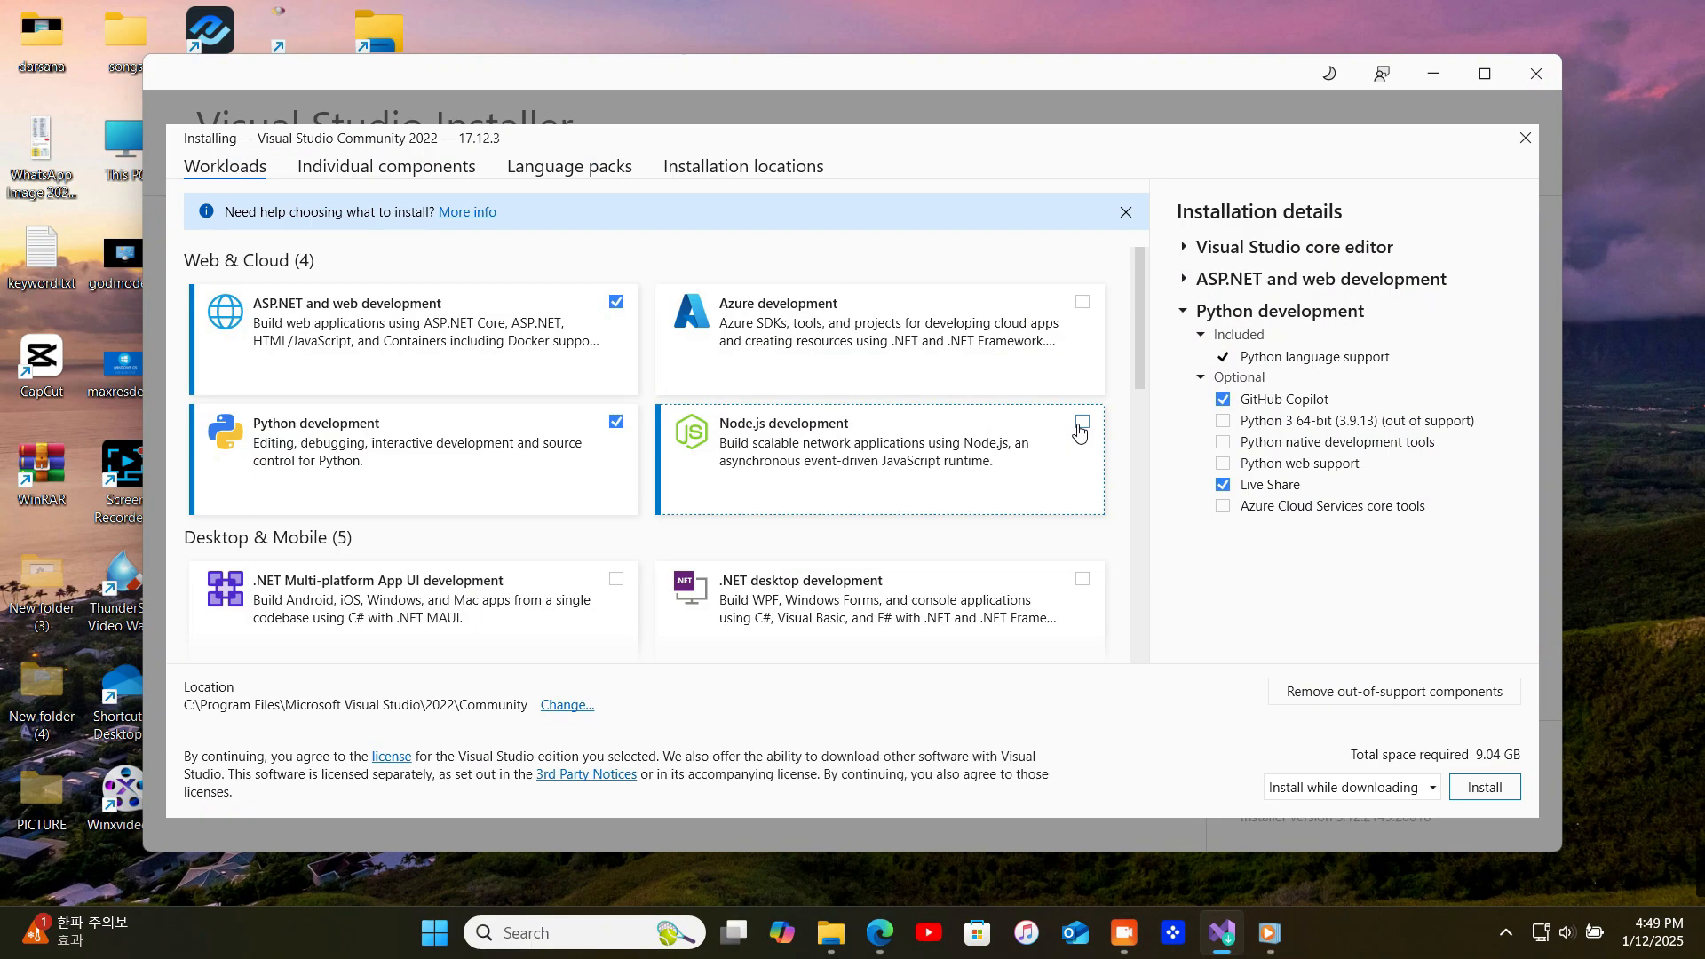
pyautogui.click(1082, 421)
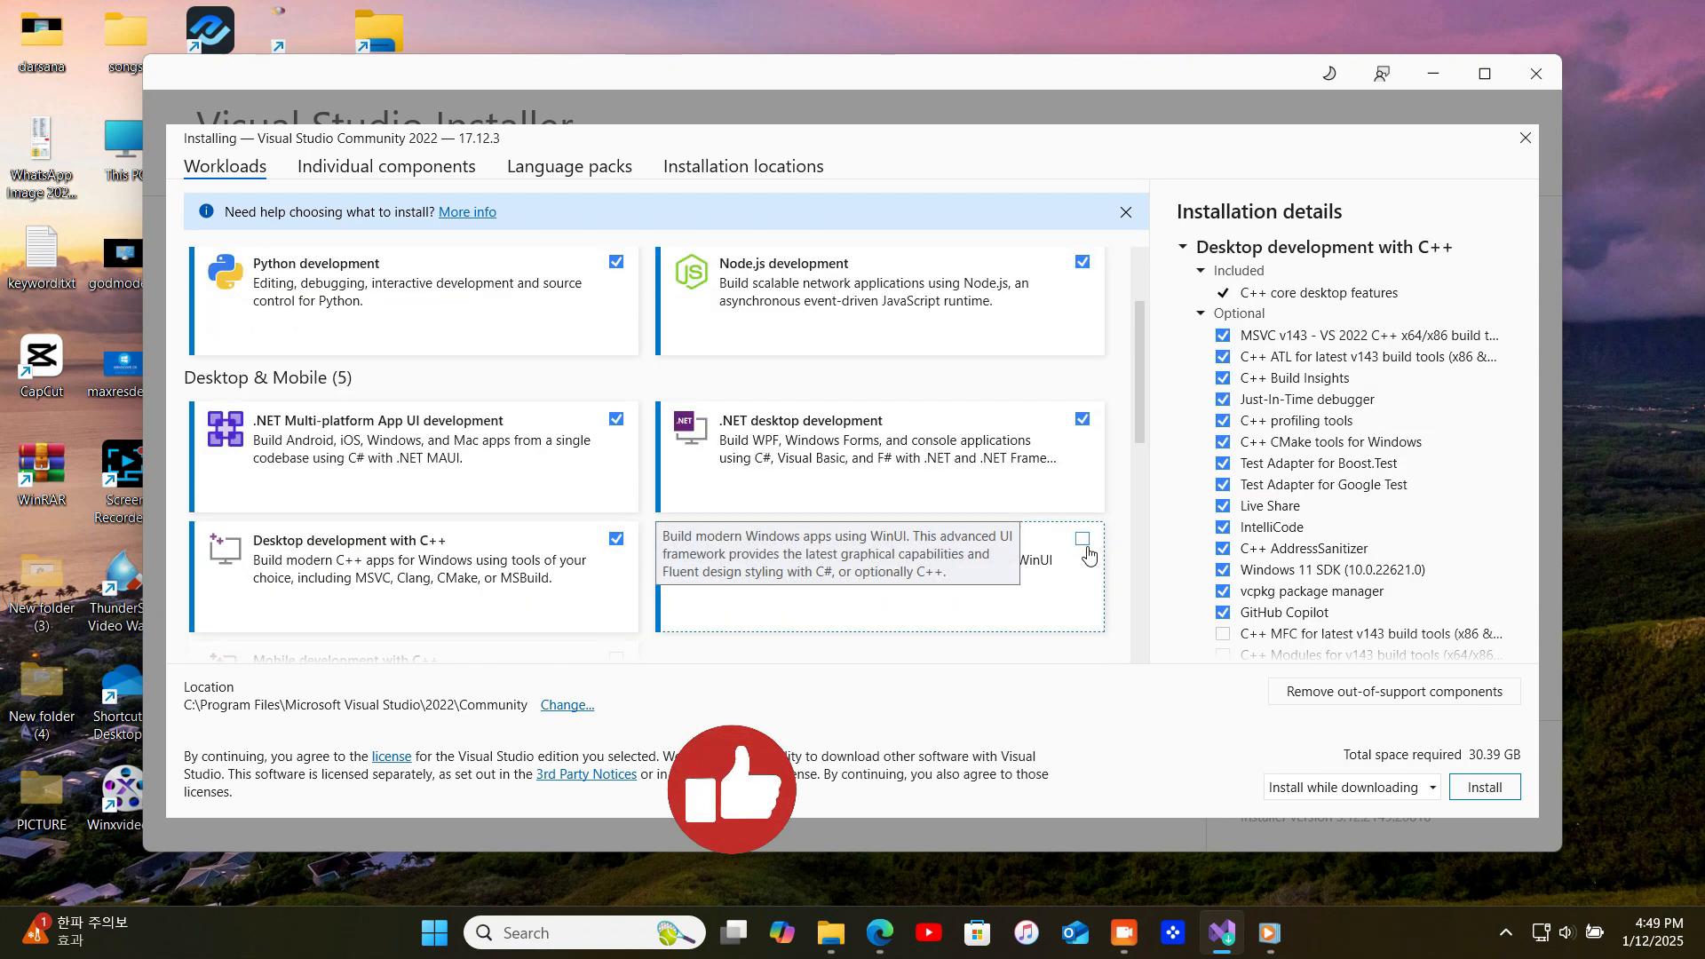
pyautogui.click(1083, 540)
pyautogui.scroll(-2, 1105, 523)
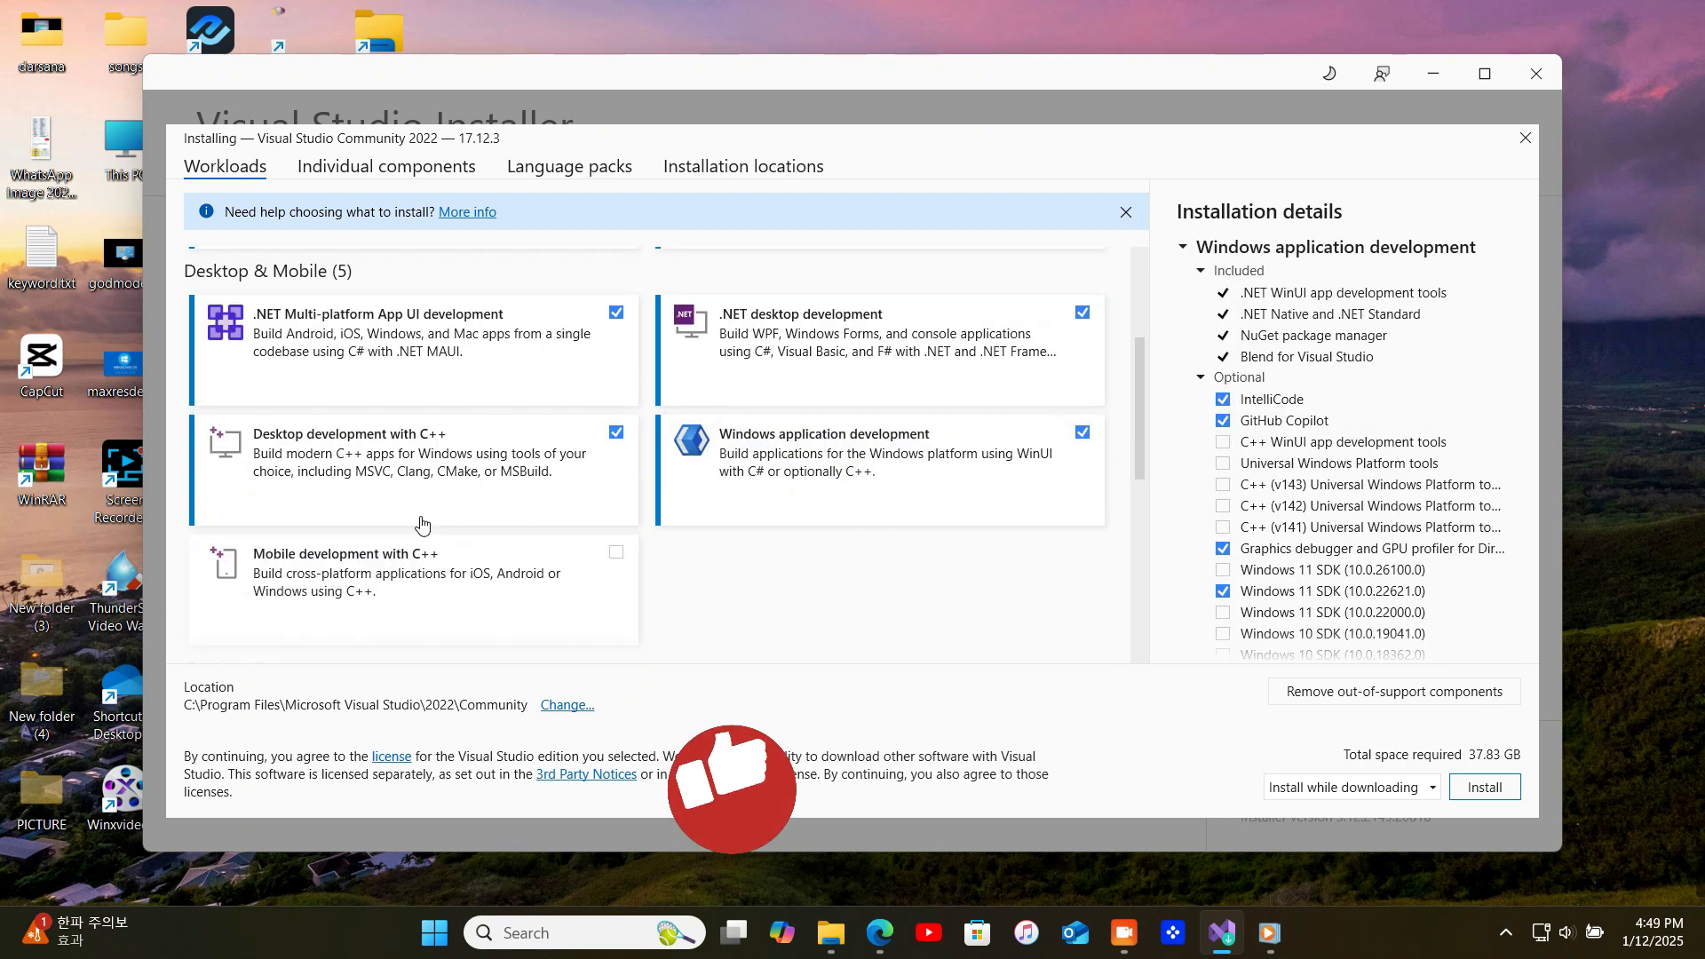
pyautogui.click(616, 539)
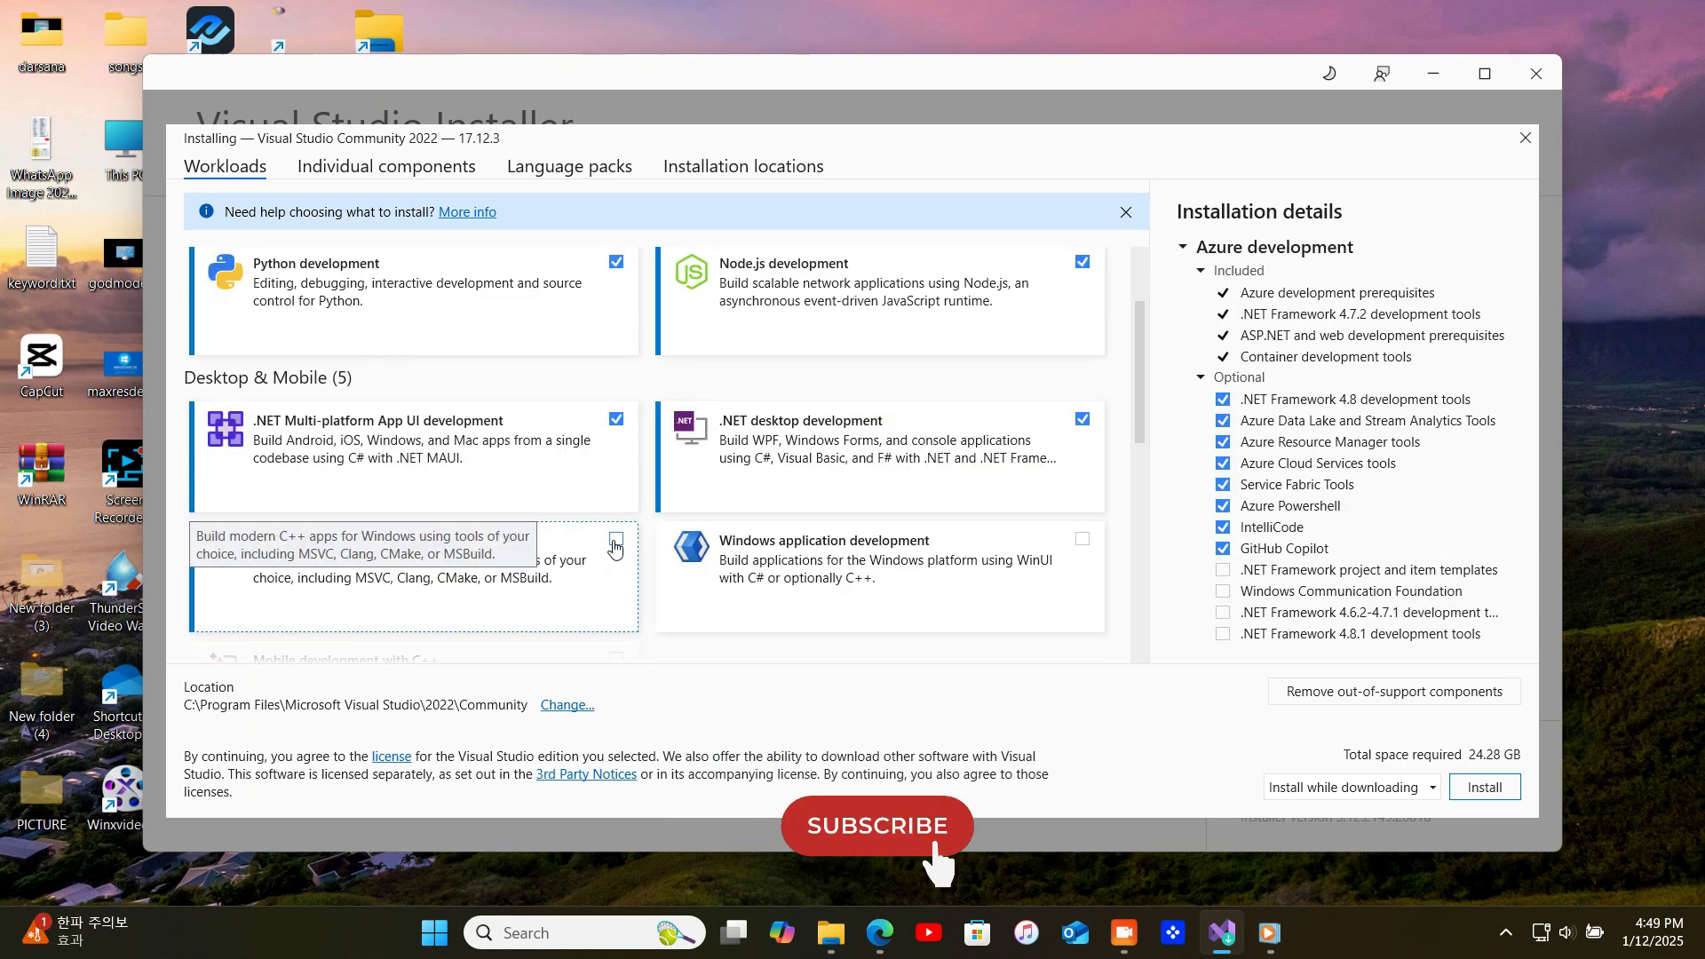
pyautogui.click(615, 540)
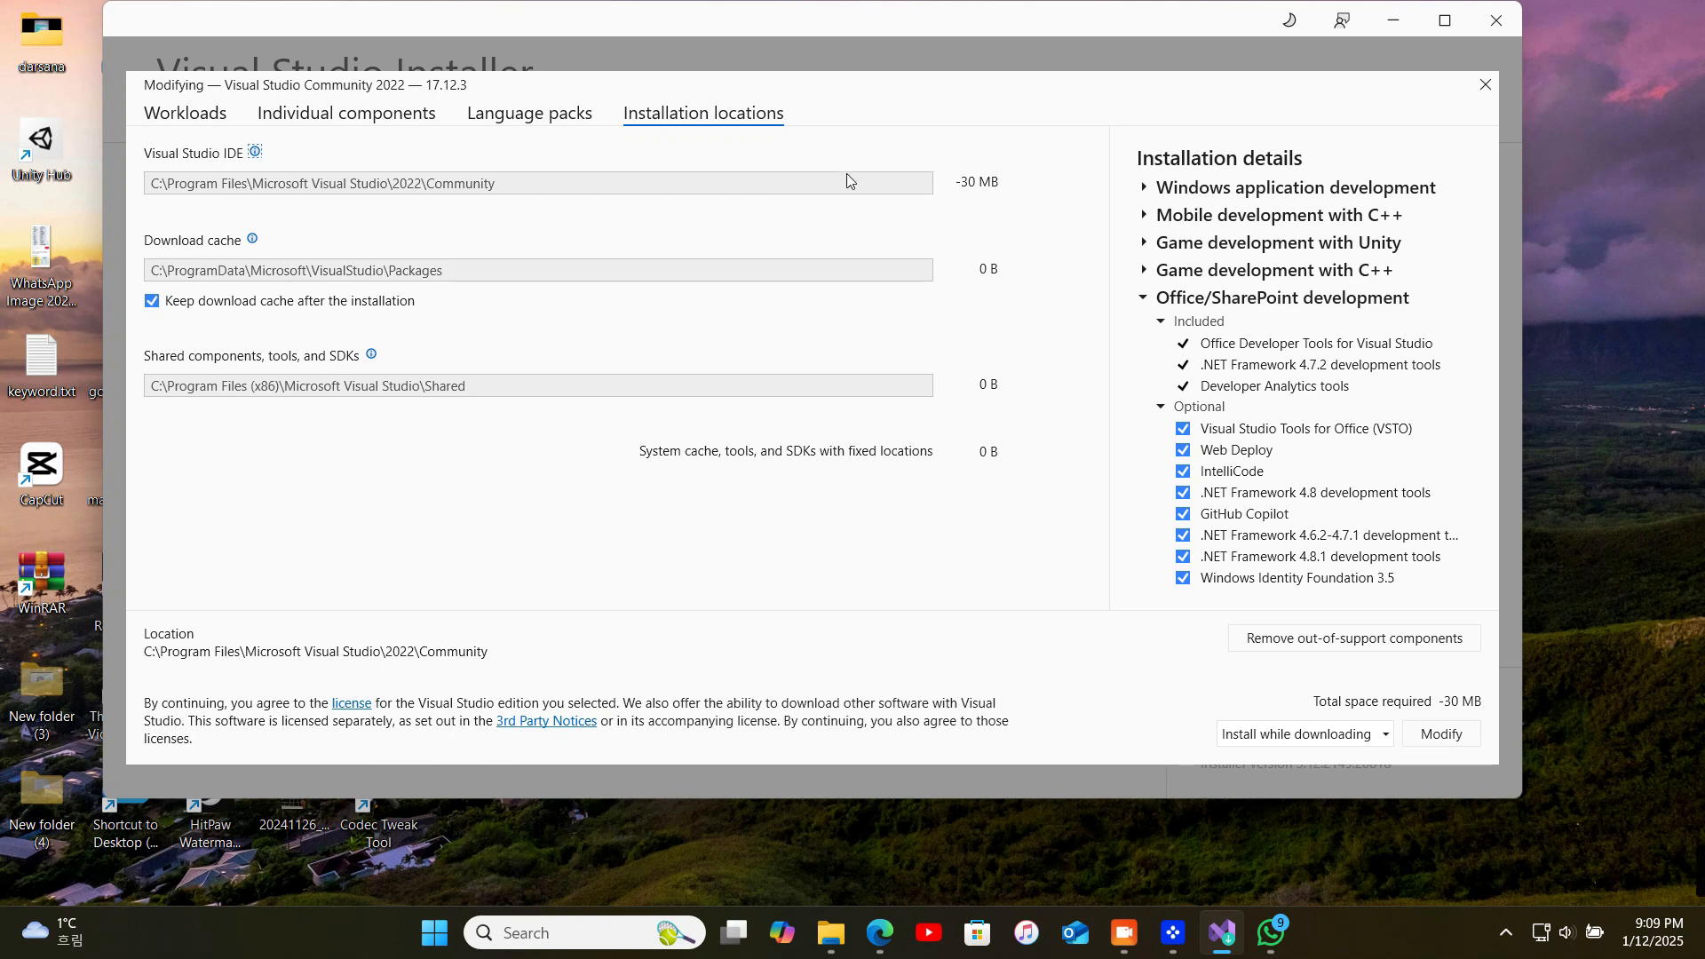
pyautogui.click(1418, 744)
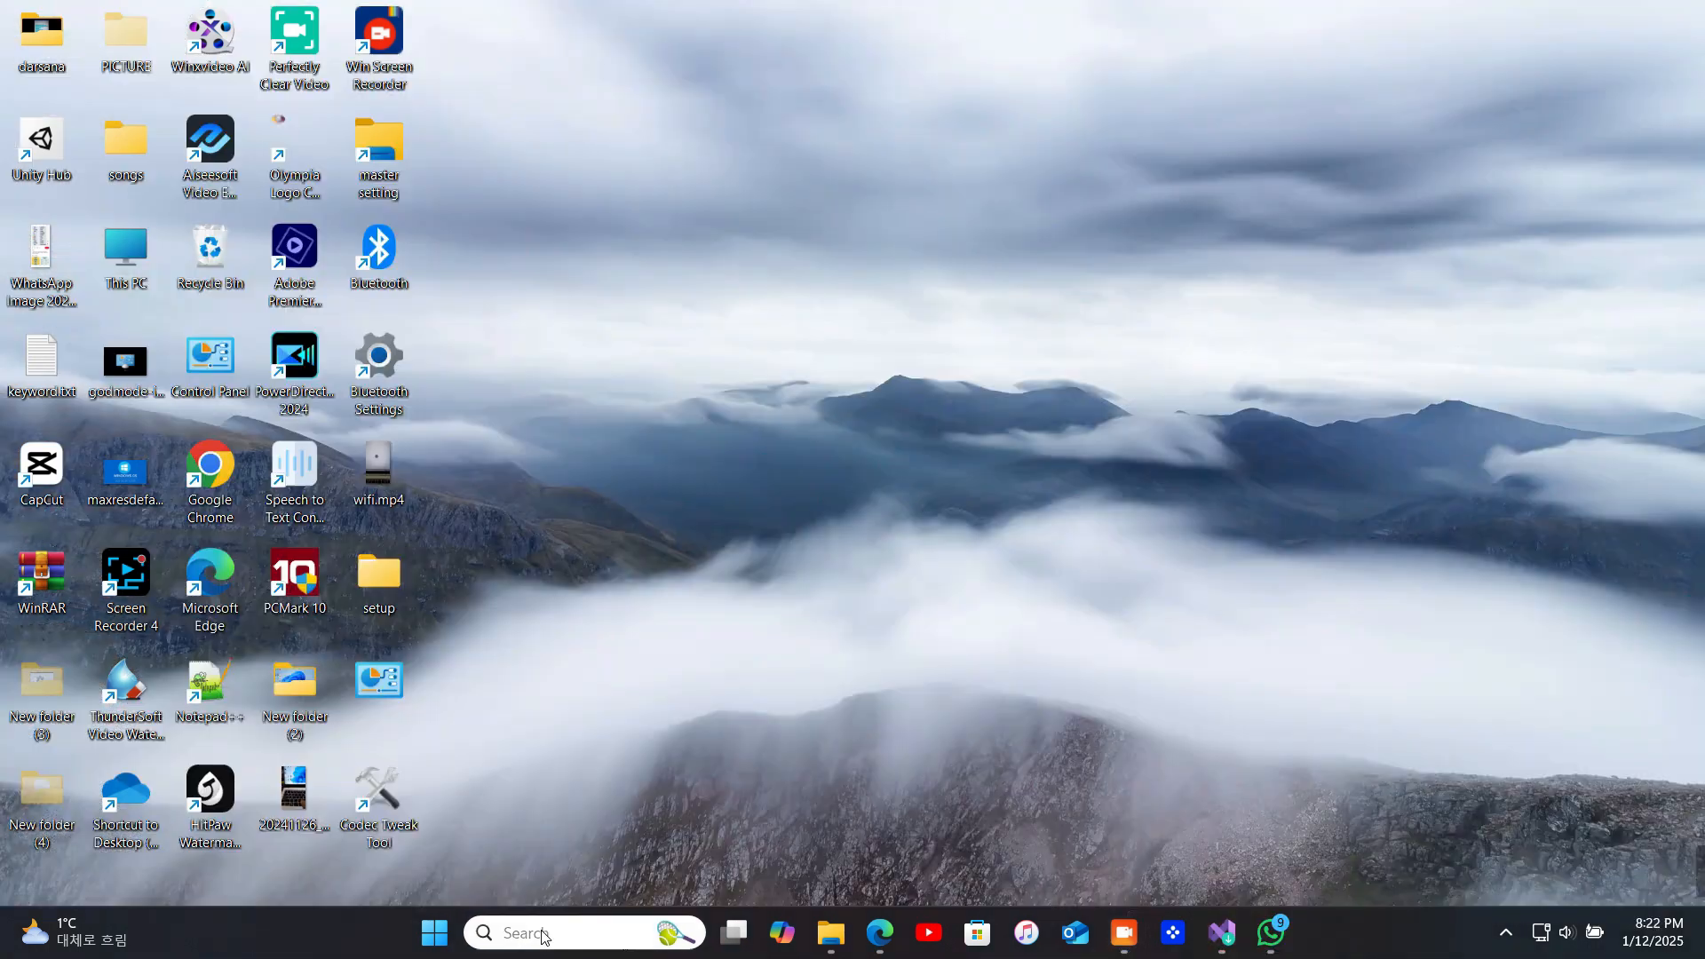
# Find Visual Studio 2022 with a Windows search for "vi" and open the app
pyautogui.click(543, 932)
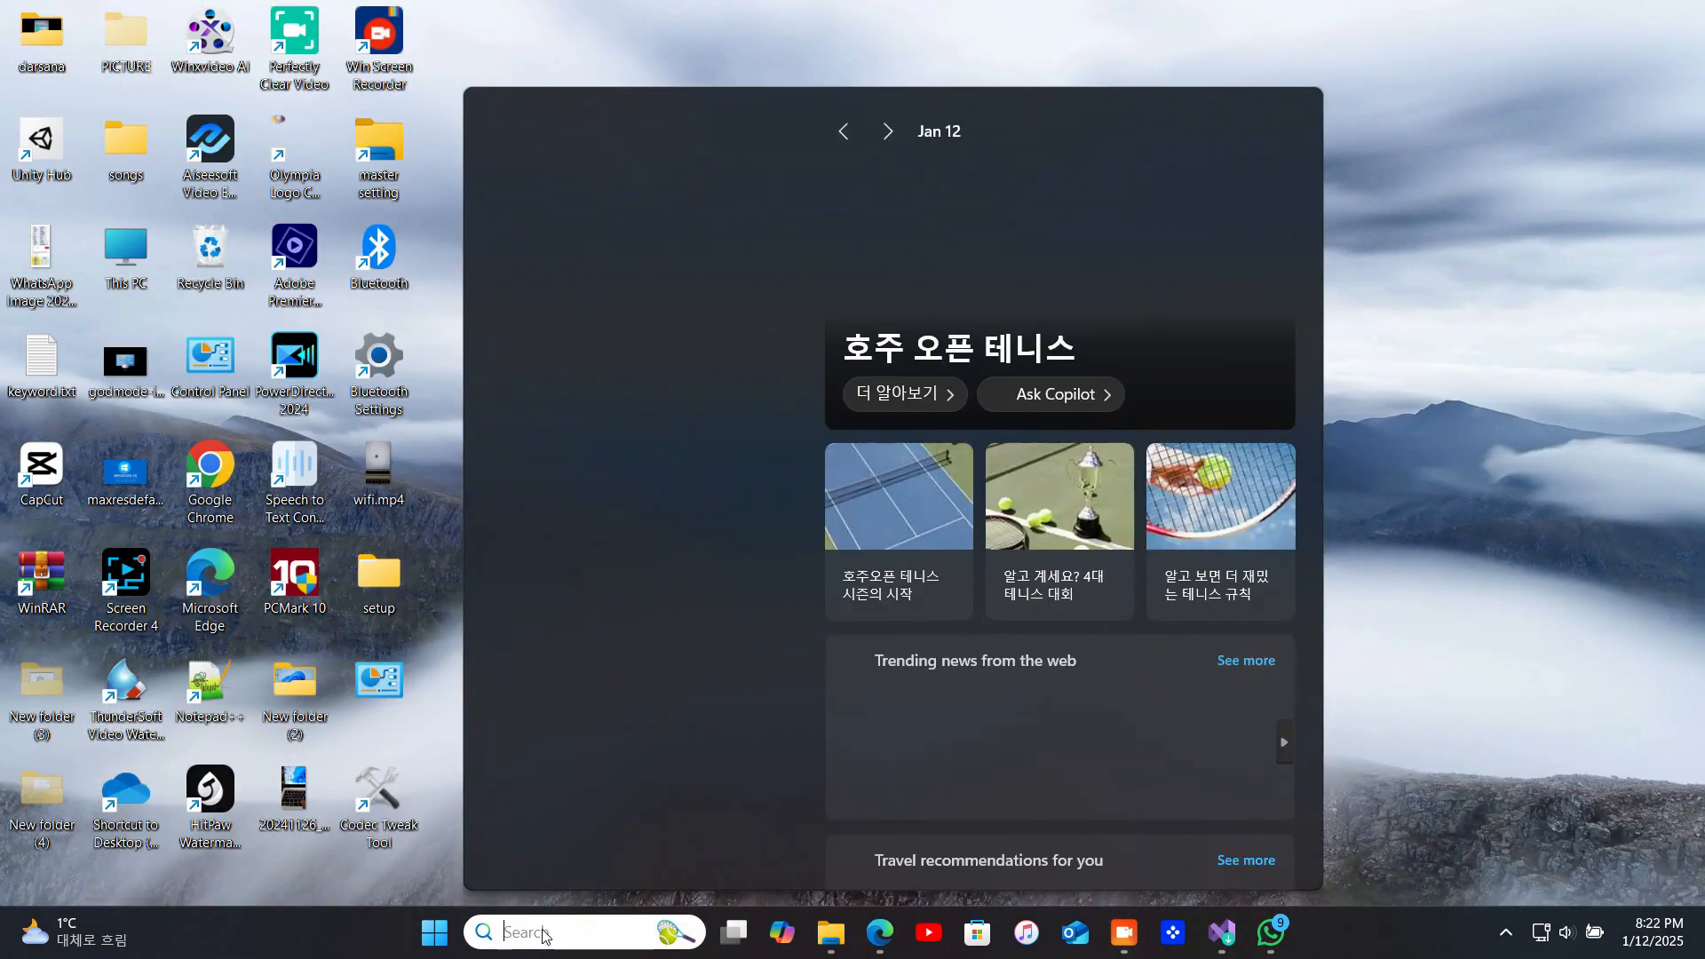
pyautogui.write('vi')
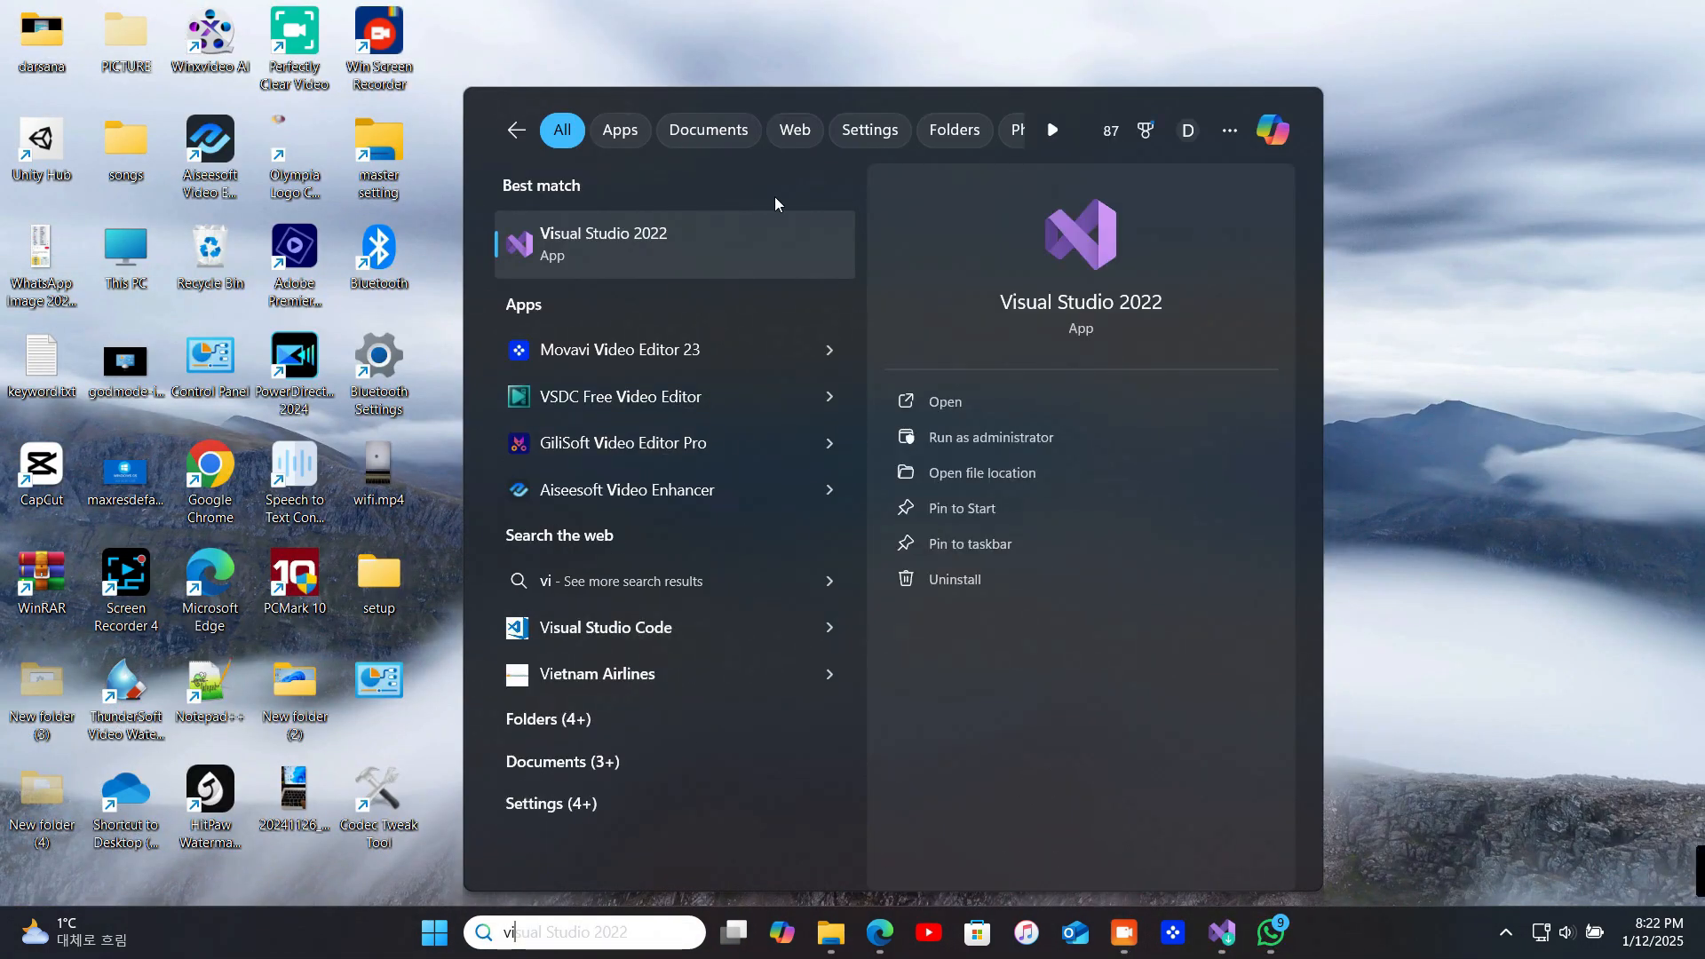
pyautogui.click(963, 399)
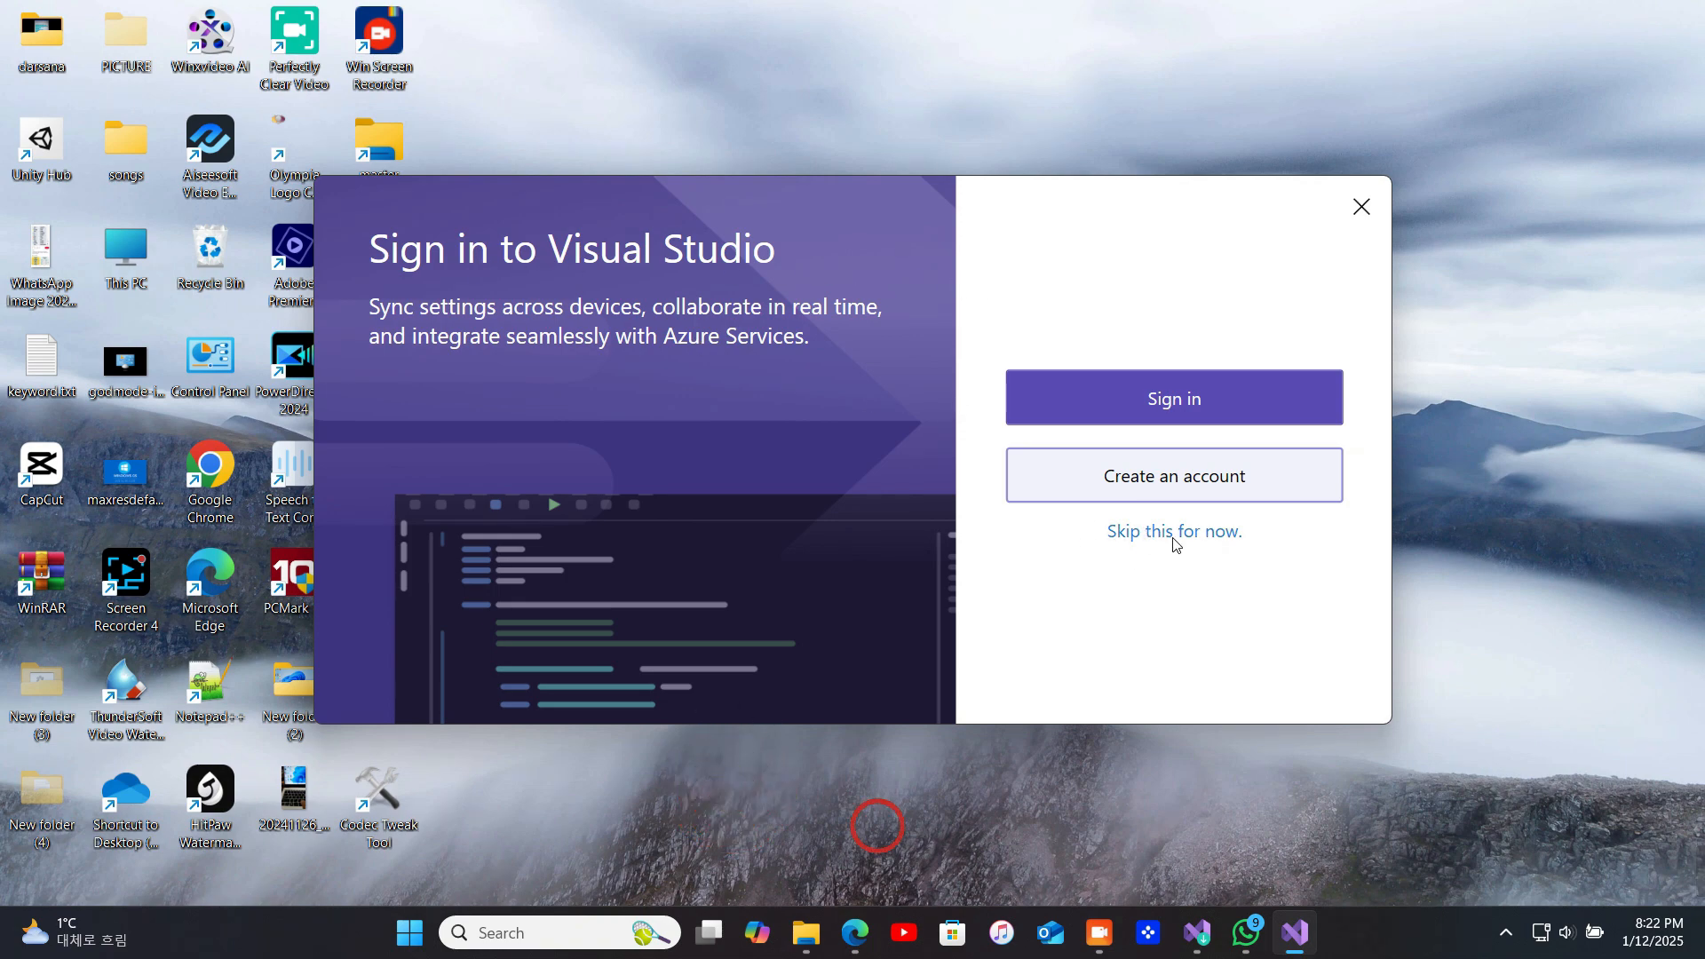
# Skip signing in and start Visual Studio with General development settings and the Dark color theme
pyautogui.click(1145, 534)
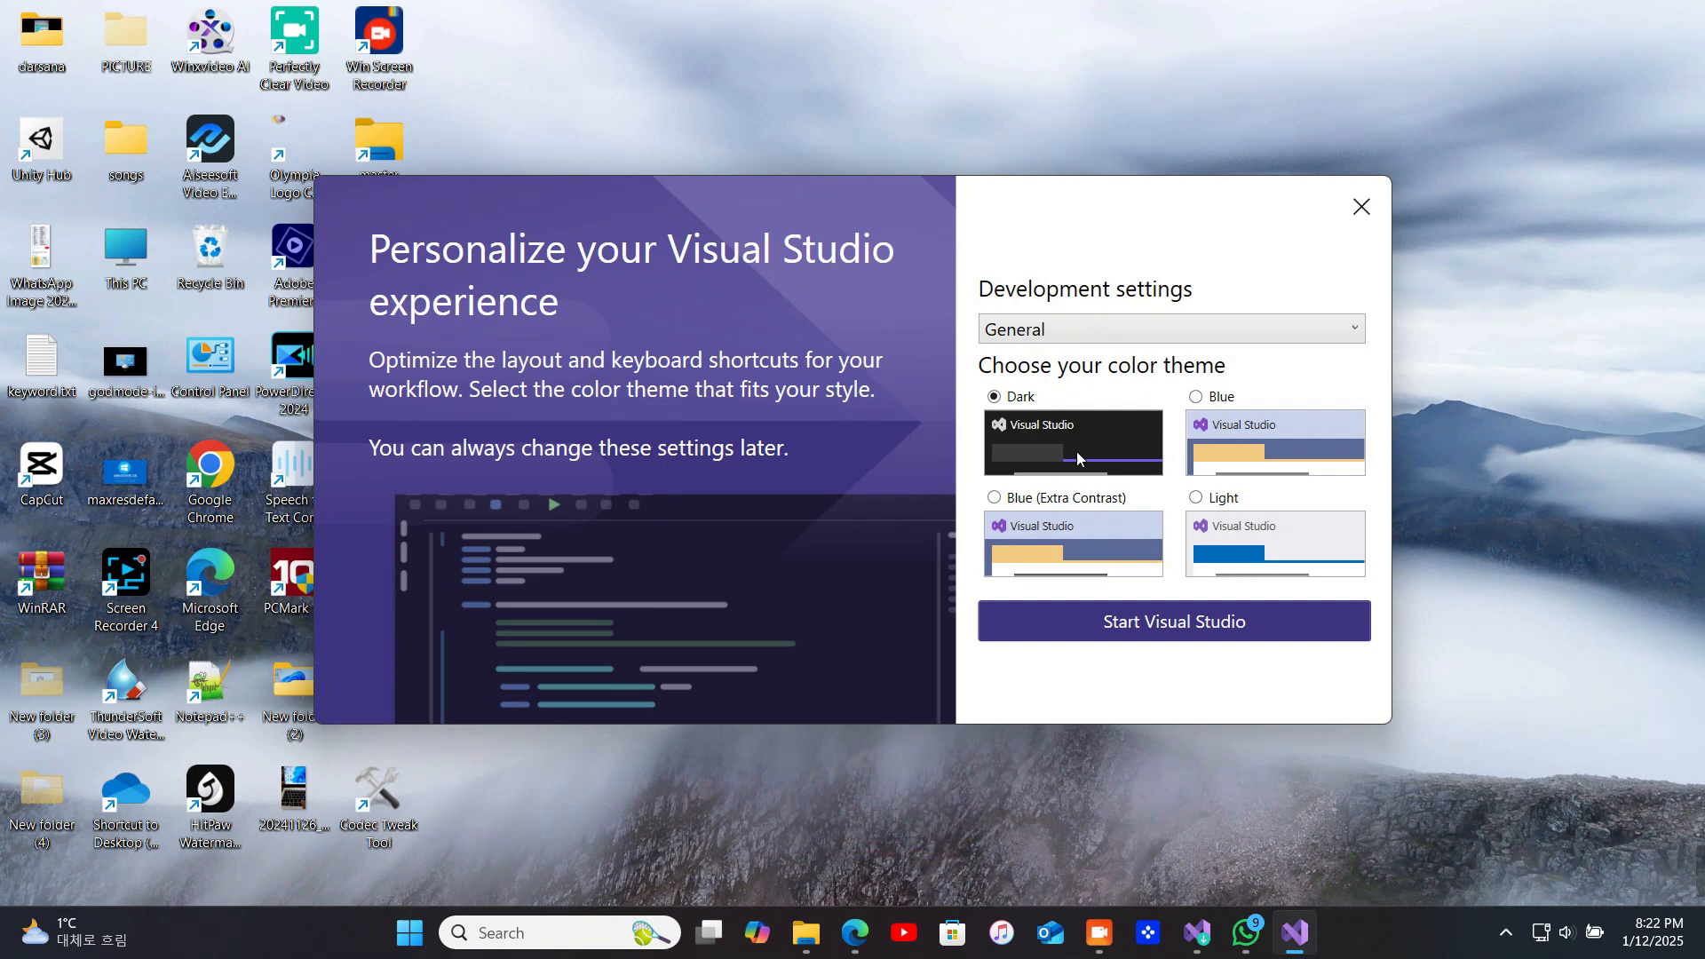
pyautogui.click(1102, 628)
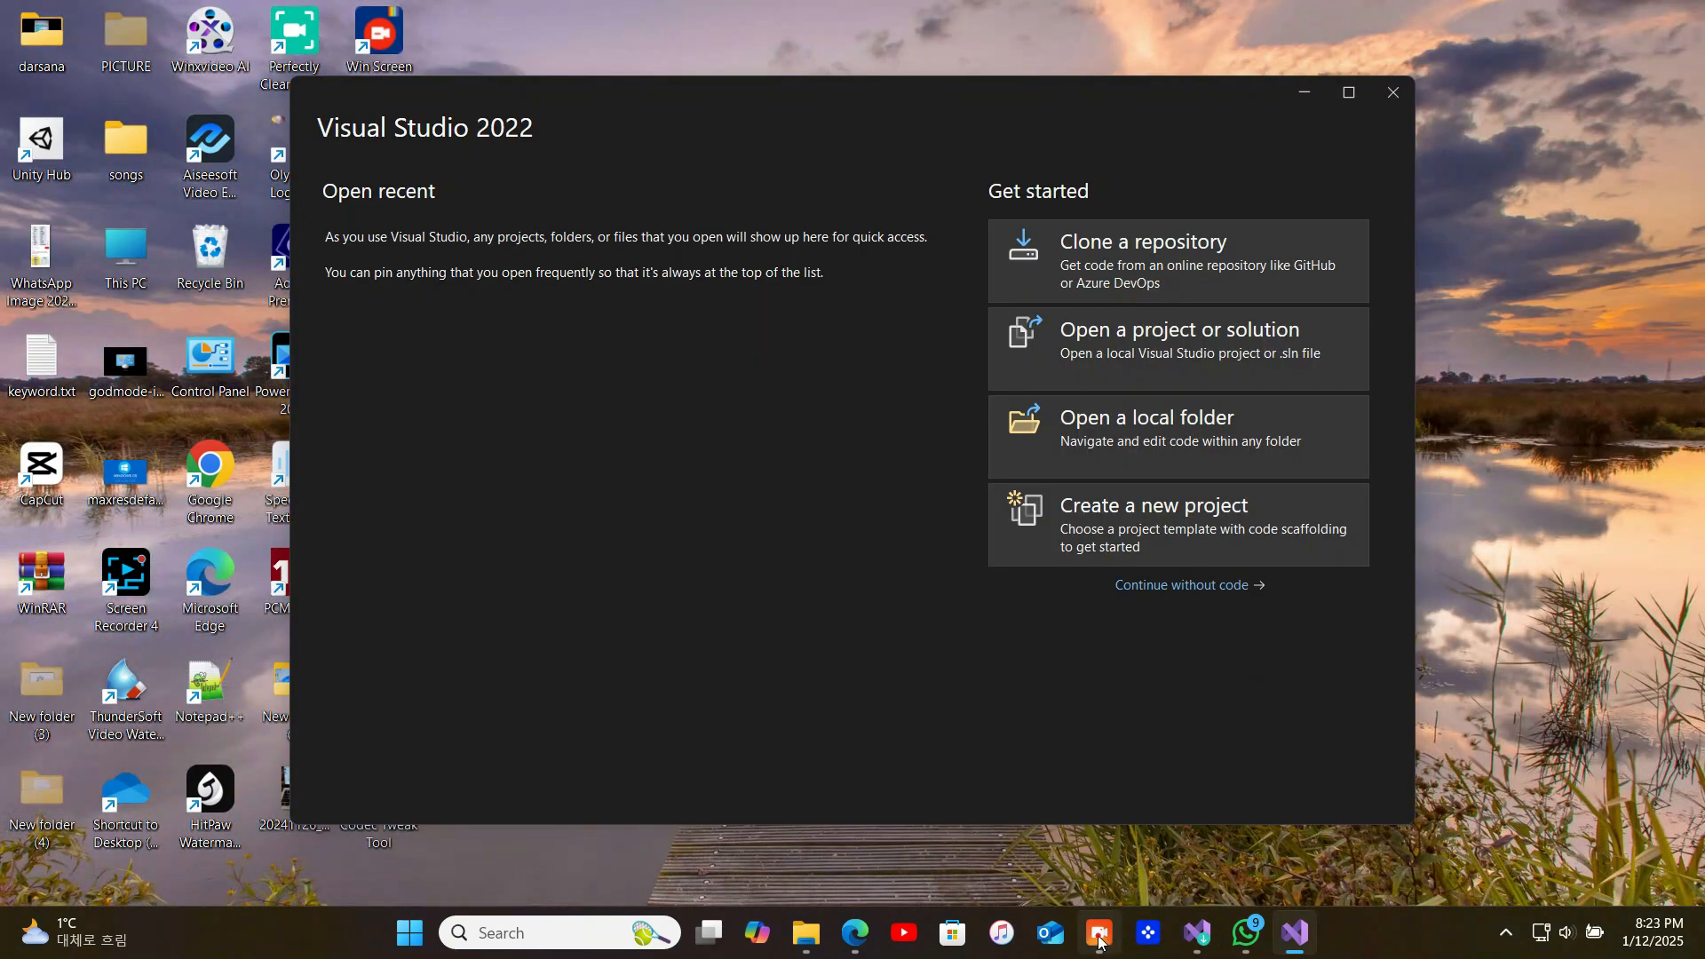
pyautogui.click(1099, 937)
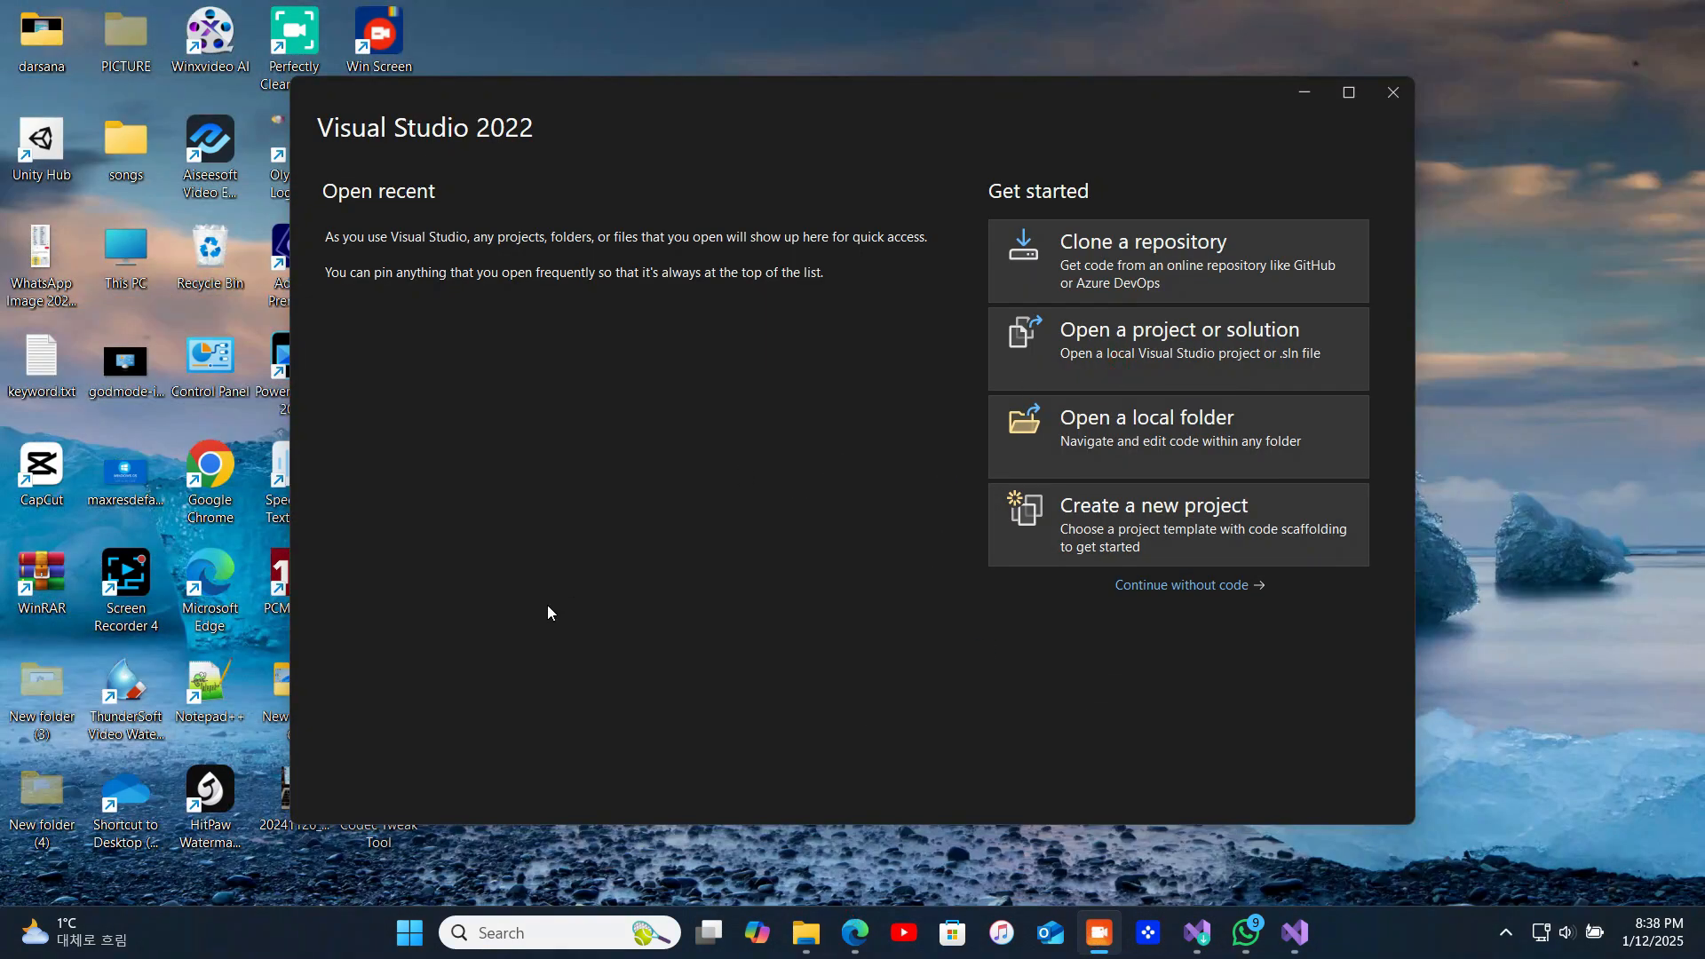
pyautogui.click(575, 696)
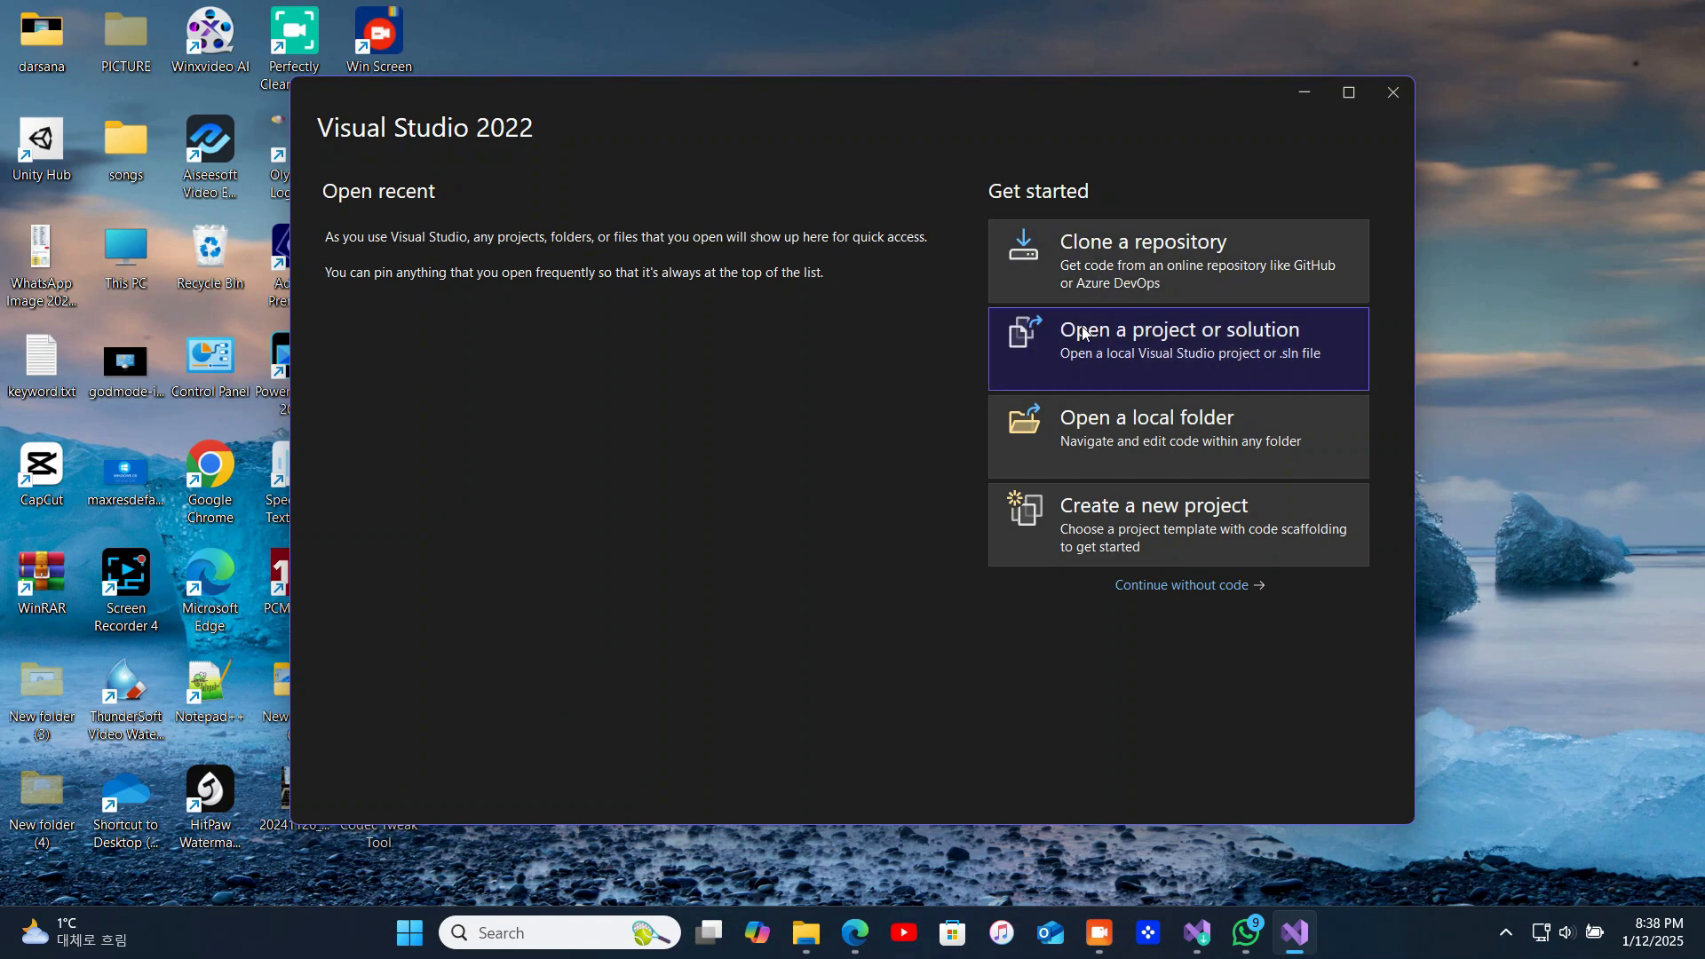
# Start creating a new project from the C# Console App template
pyautogui.click(1170, 533)
pyautogui.click(1107, 945)
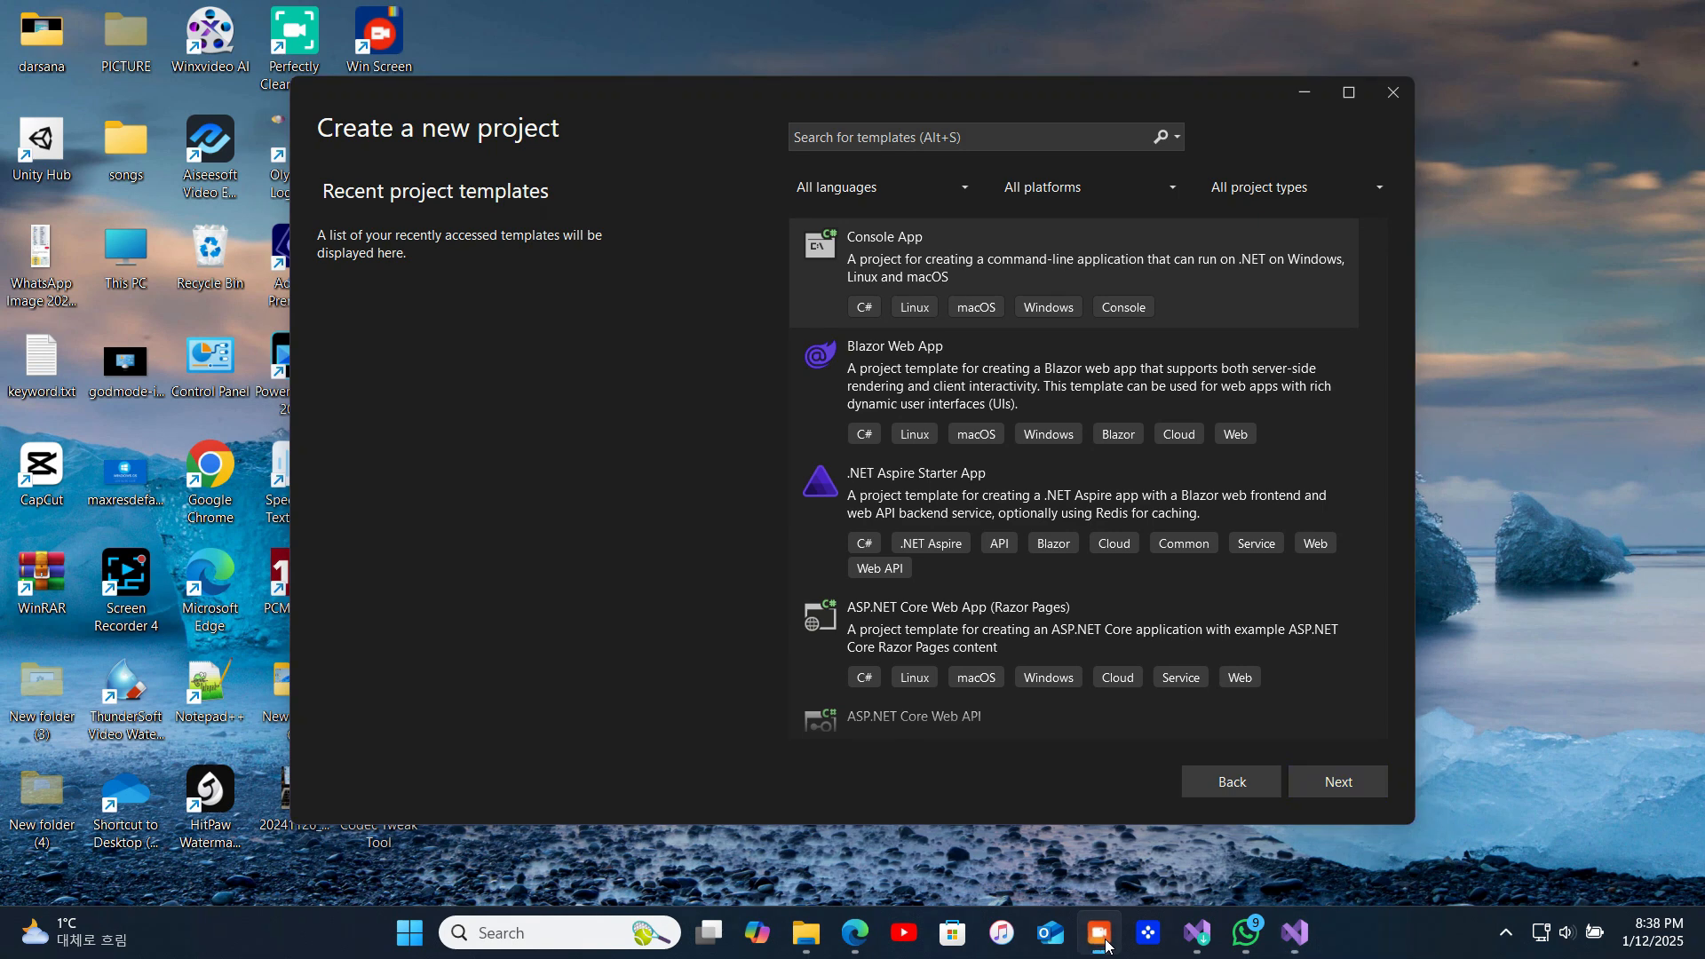
pyautogui.click(1345, 784)
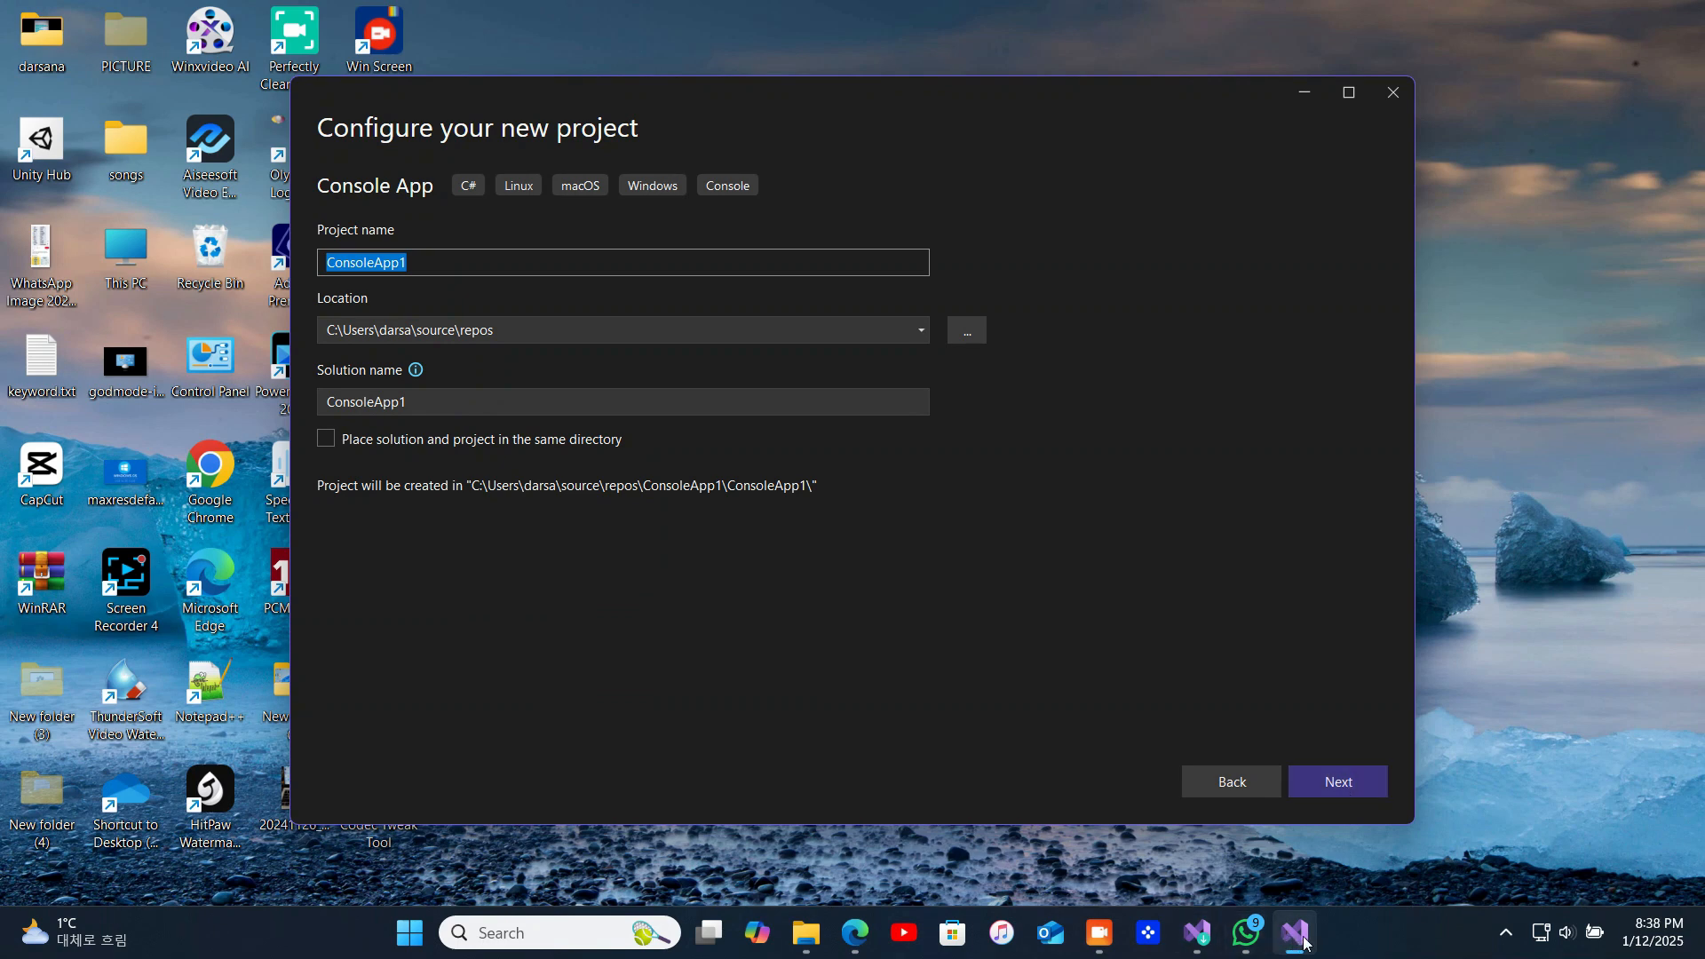
# Create the project under the name ConsoleApp1 with the .NET 8.0 (Long Term Support) framework
pyautogui.moveTo(1106, 939)
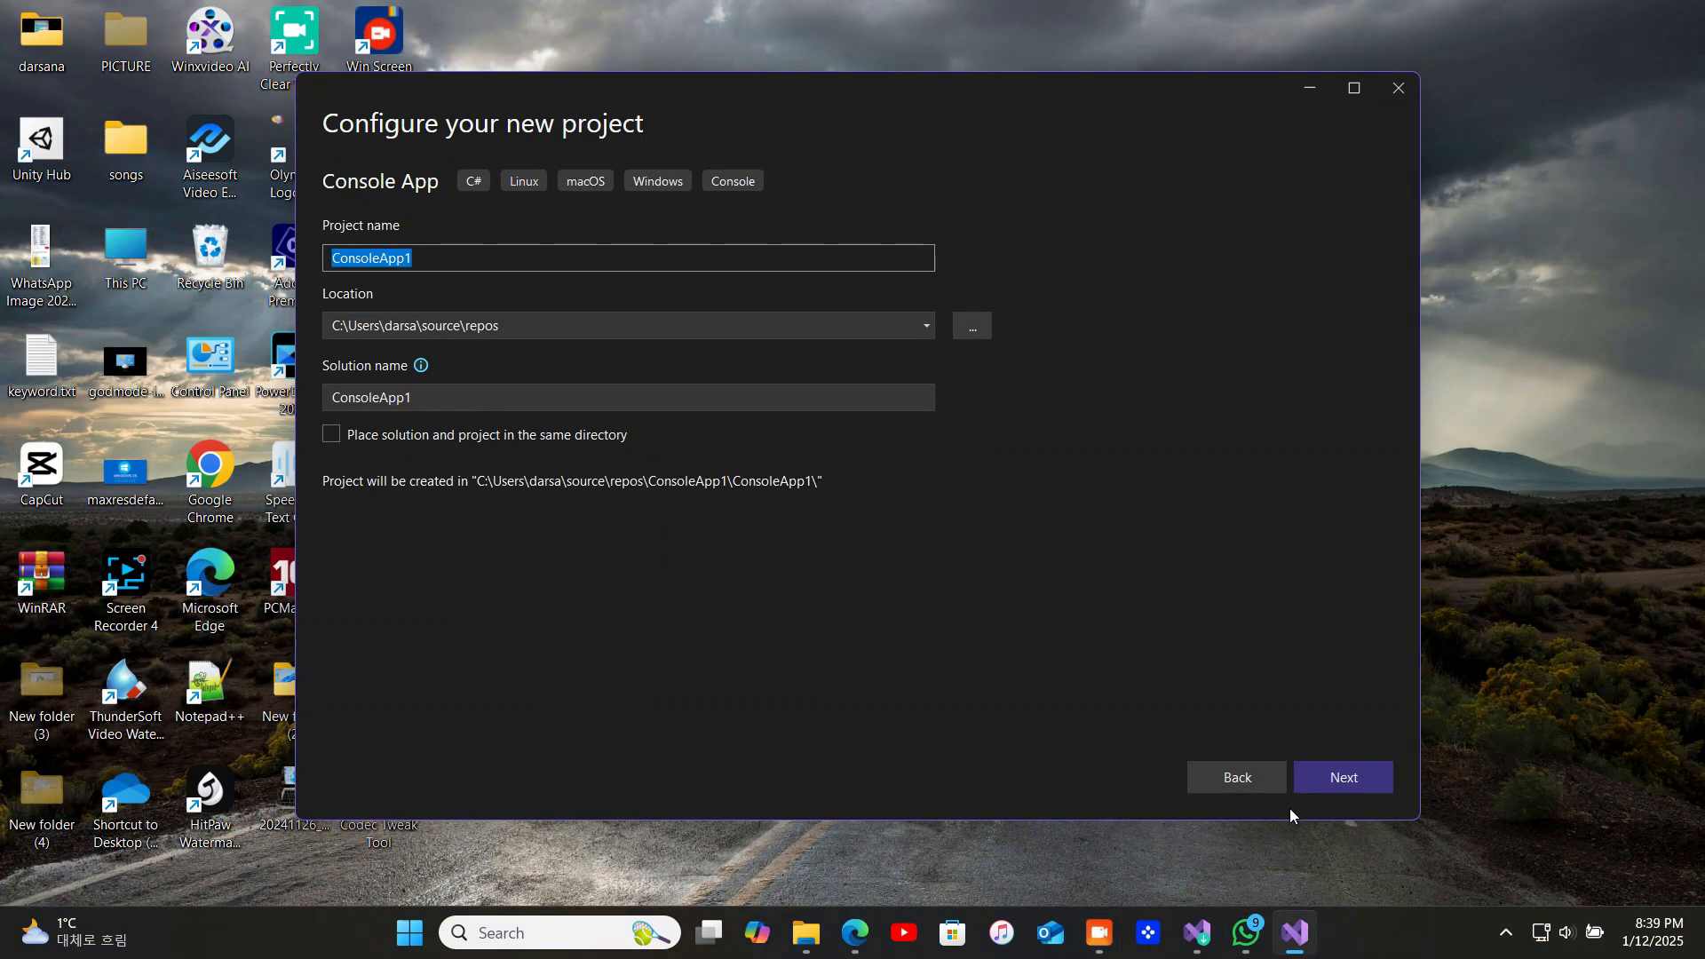
pyautogui.click(485, 263)
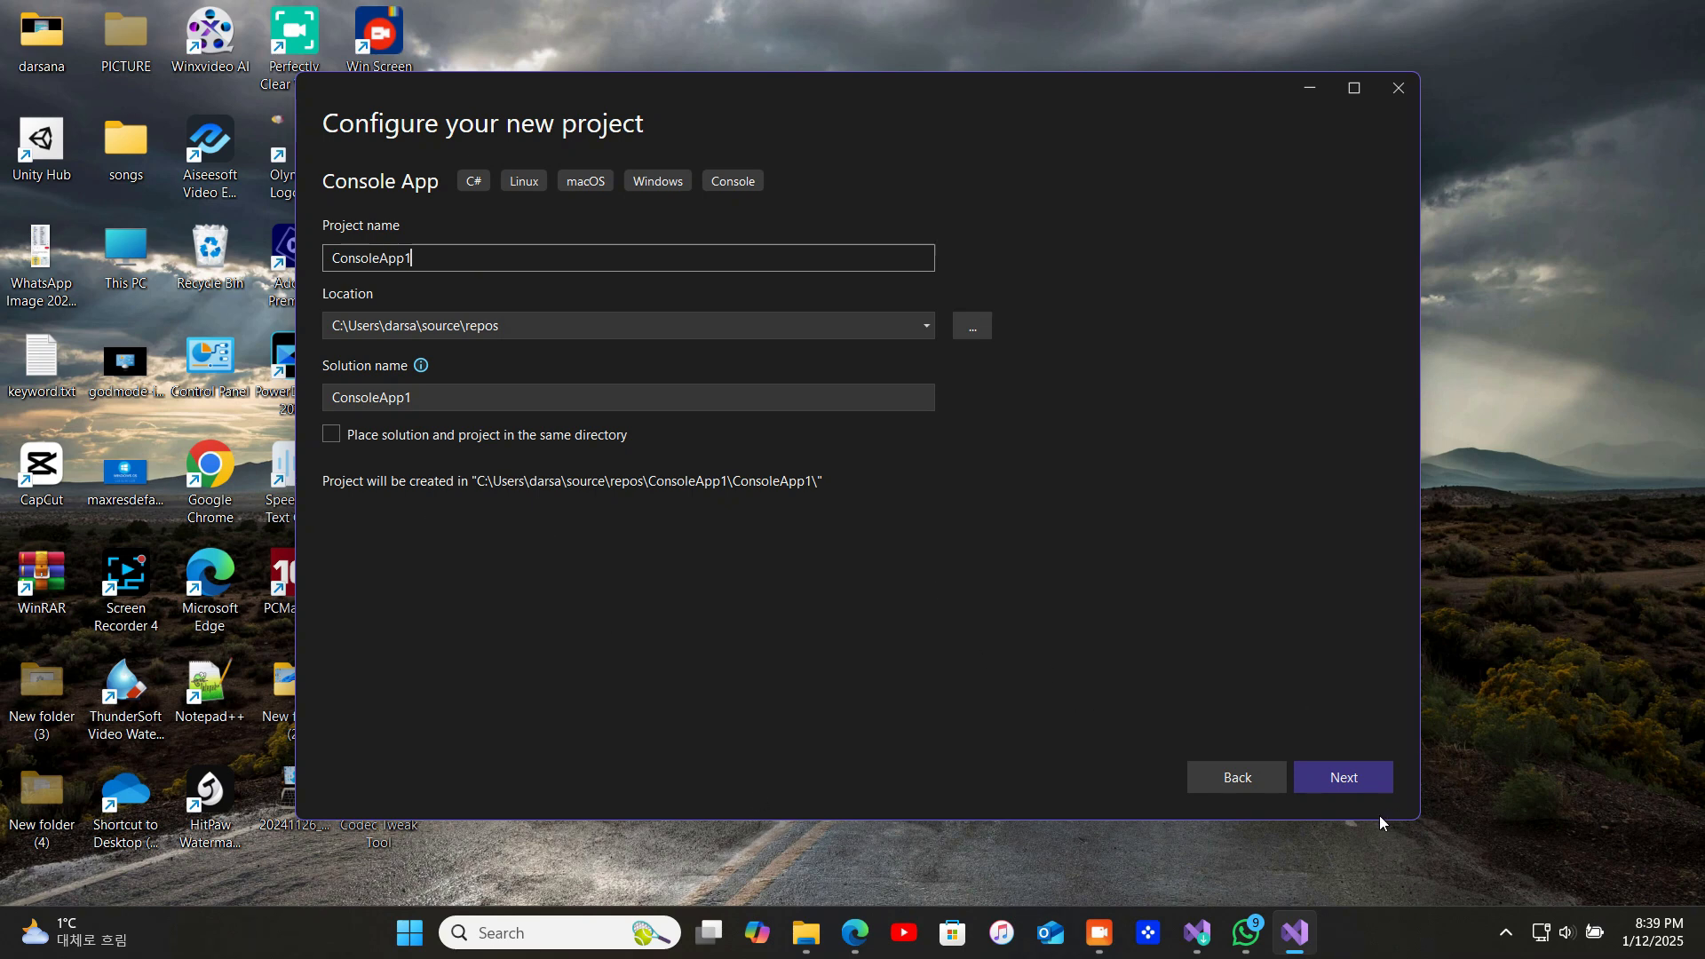
pyautogui.click(1381, 785)
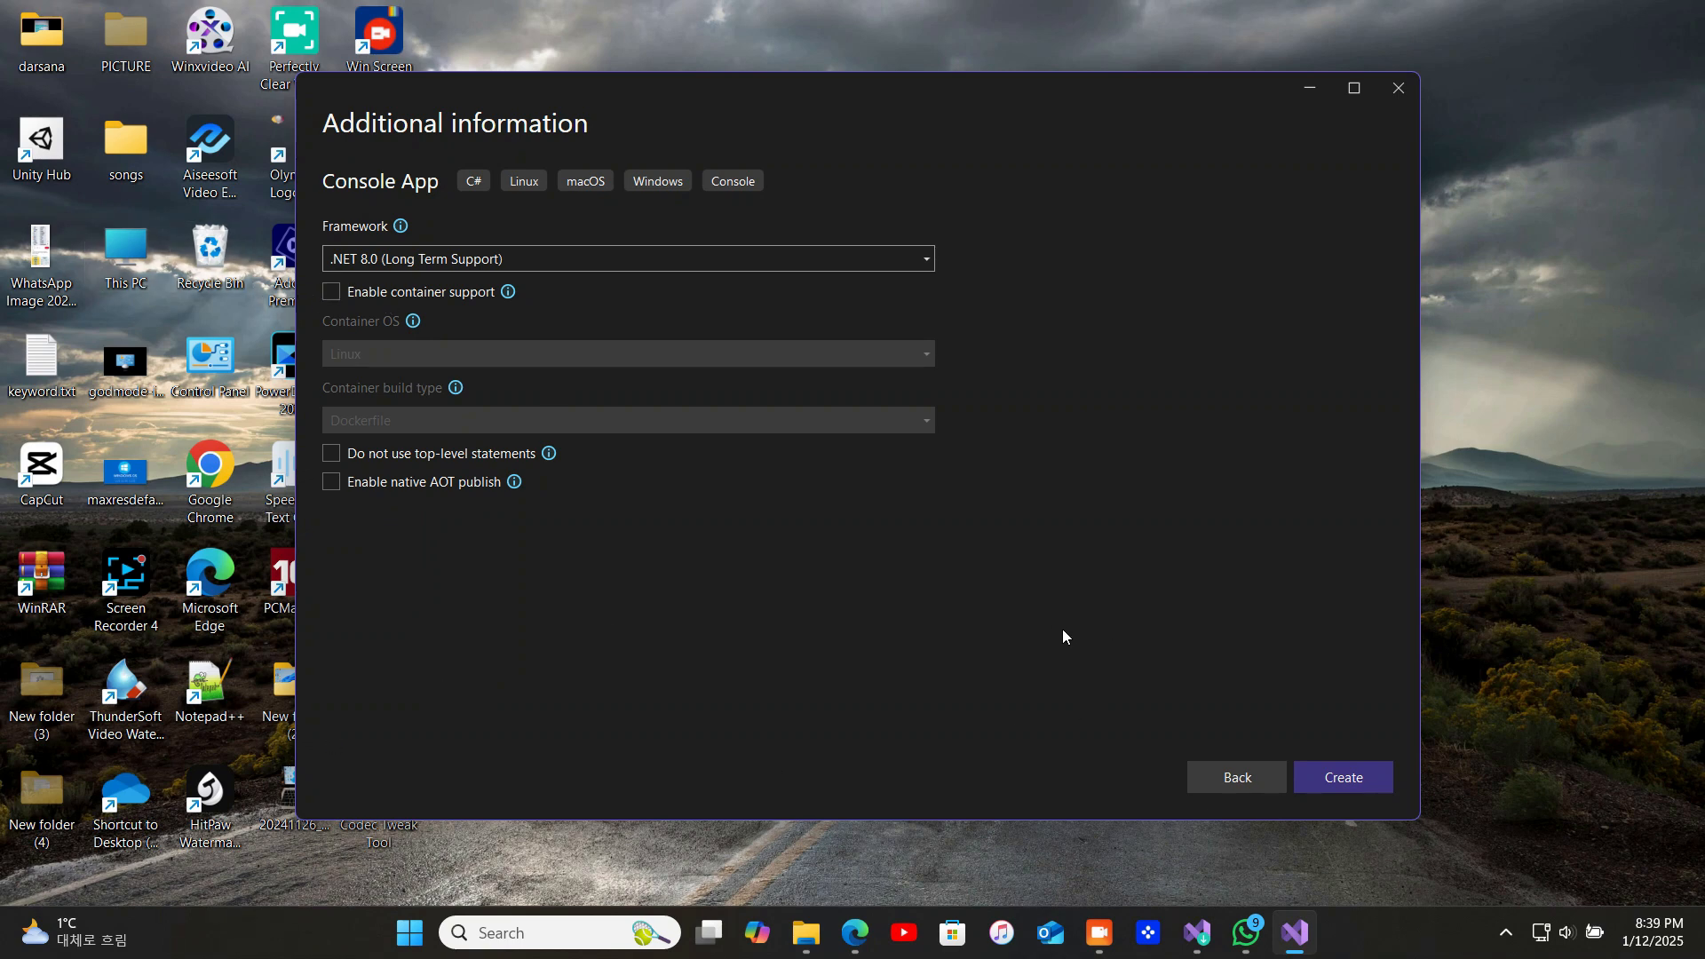
pyautogui.click(1349, 785)
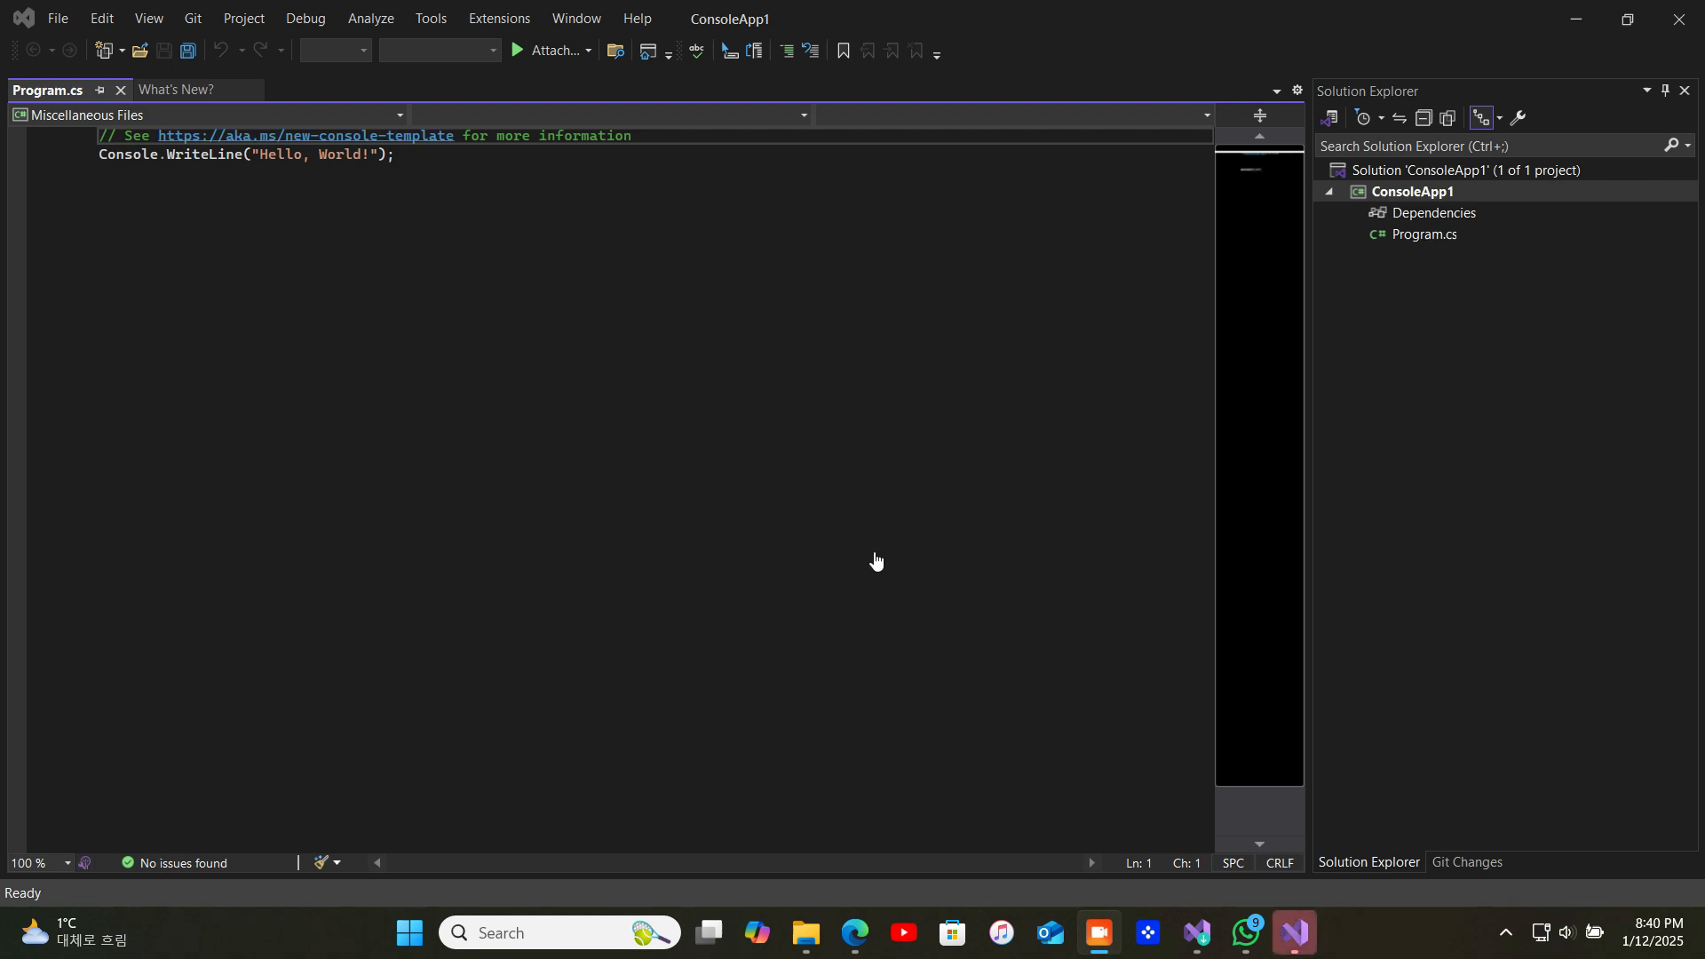
# Place the cursor on the empty line below the Console.WriteLine statement in Program.cs and minimize the Visual Studio window
pyautogui.click(865, 285)
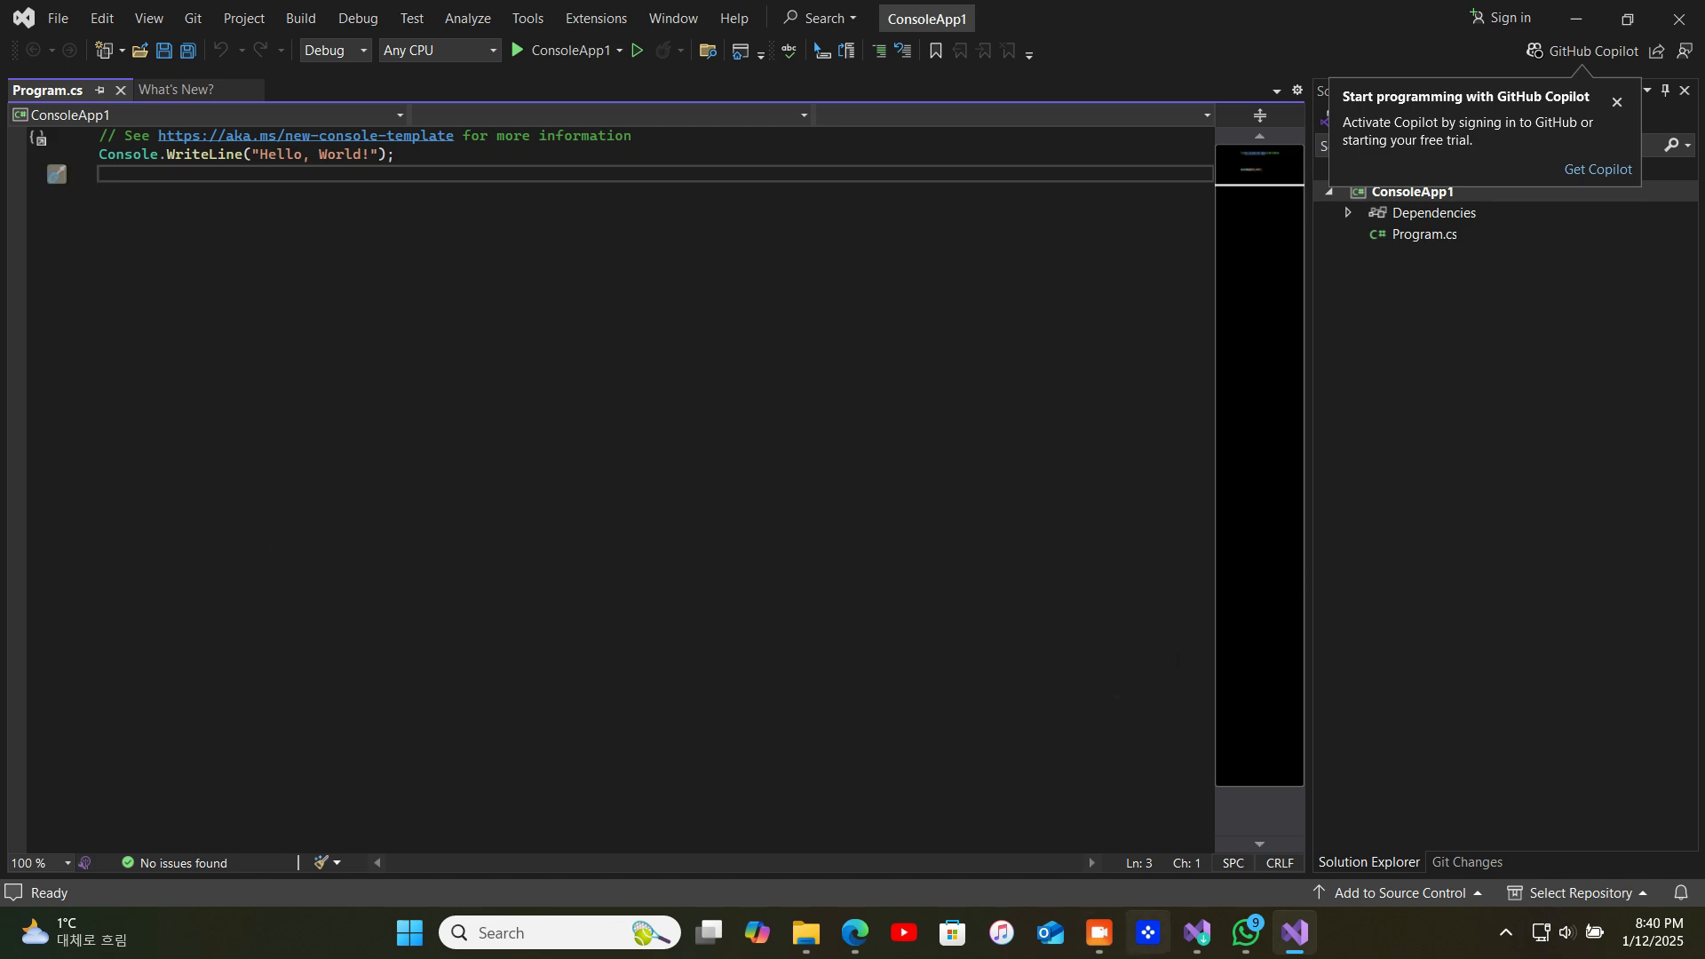
pyautogui.click(1099, 932)
pyautogui.click(1579, 15)
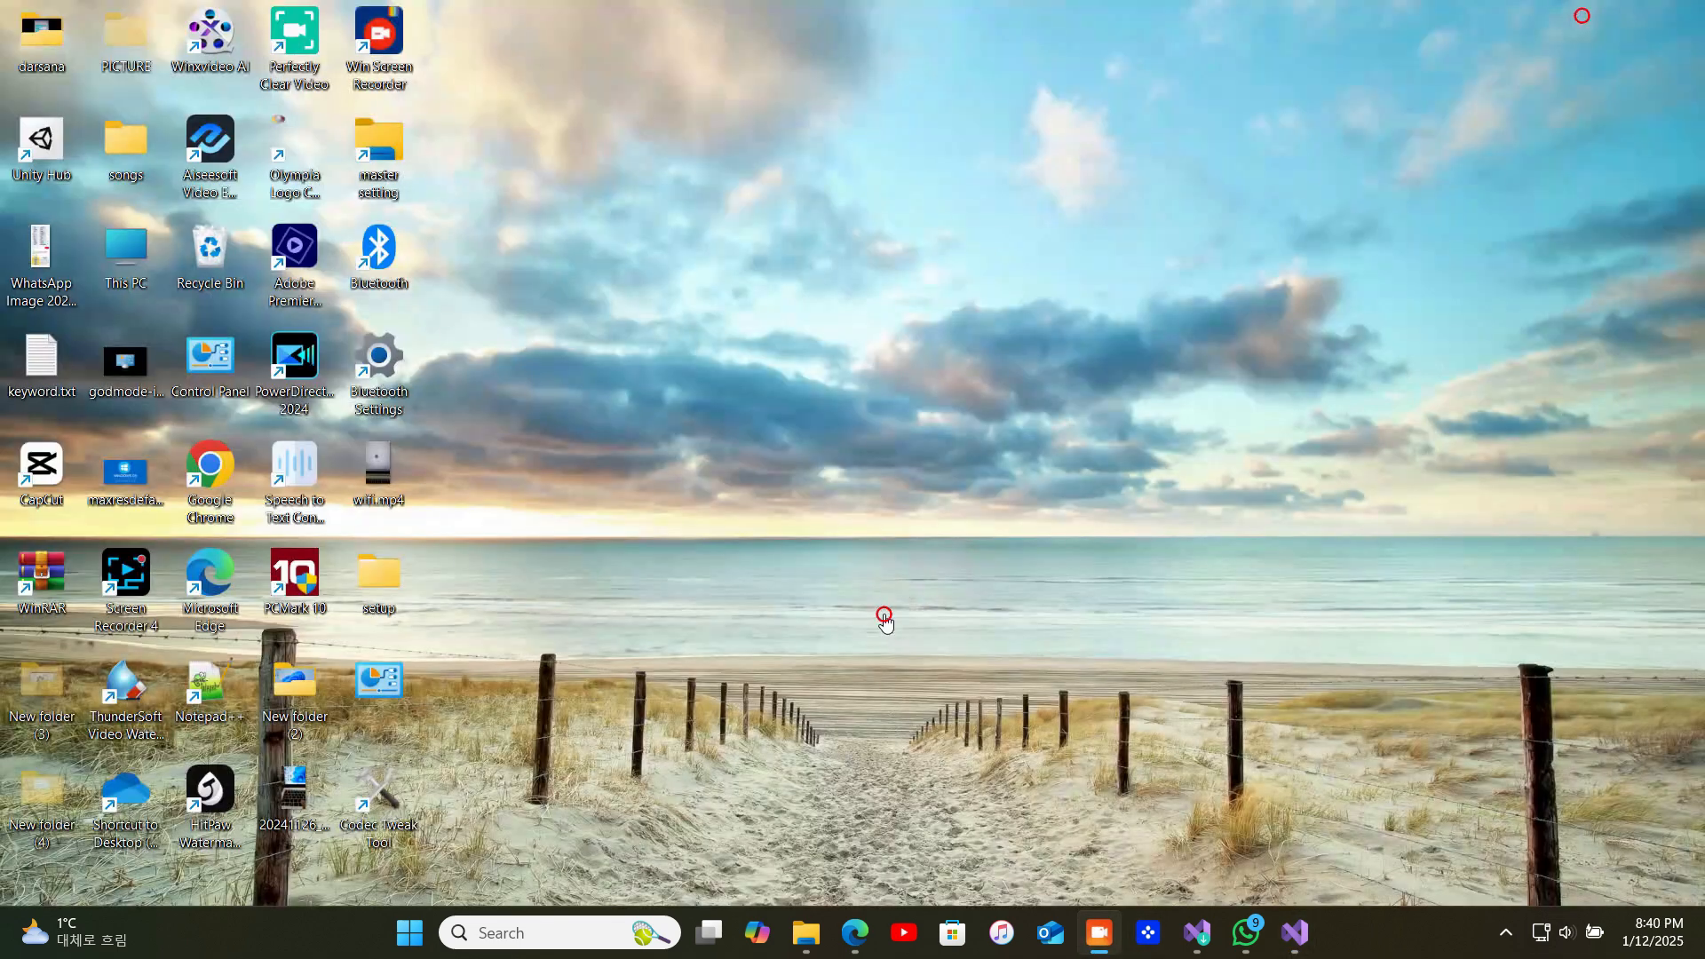